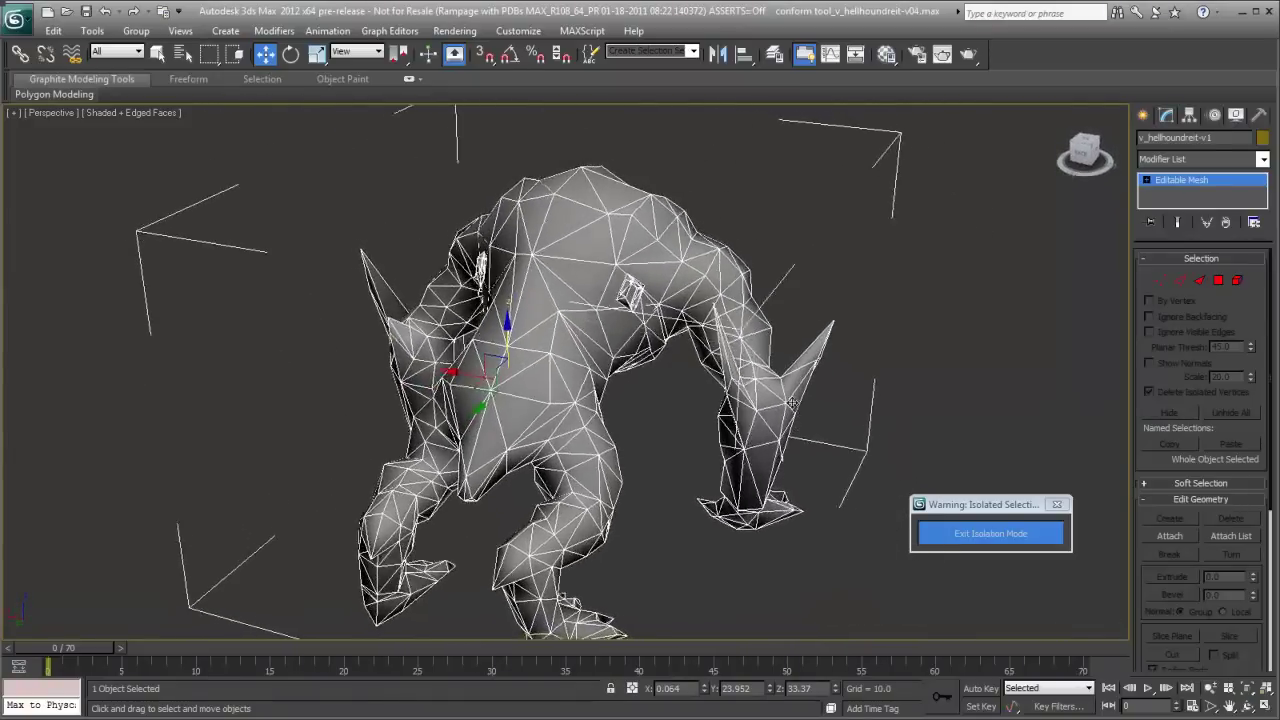
Step: Inspect the original hellhound mesh, exit isolation mode, and select the Retopo mesh
{"action": "middle_click_drag", "start_coordinate": [620, 400], "coordinate": [838, 436], "text": "alt"}
{"action": "left_click", "coordinate": [980, 534]}
{"action": "middle_click_drag", "start_coordinate": [872, 563], "coordinate": [724, 408], "text": "alt"}
{"action": "left_click", "coordinate": [724, 408]}
{"action": "middle_click_drag", "start_coordinate": [808, 408], "coordinate": [697, 393], "text": "alt"}
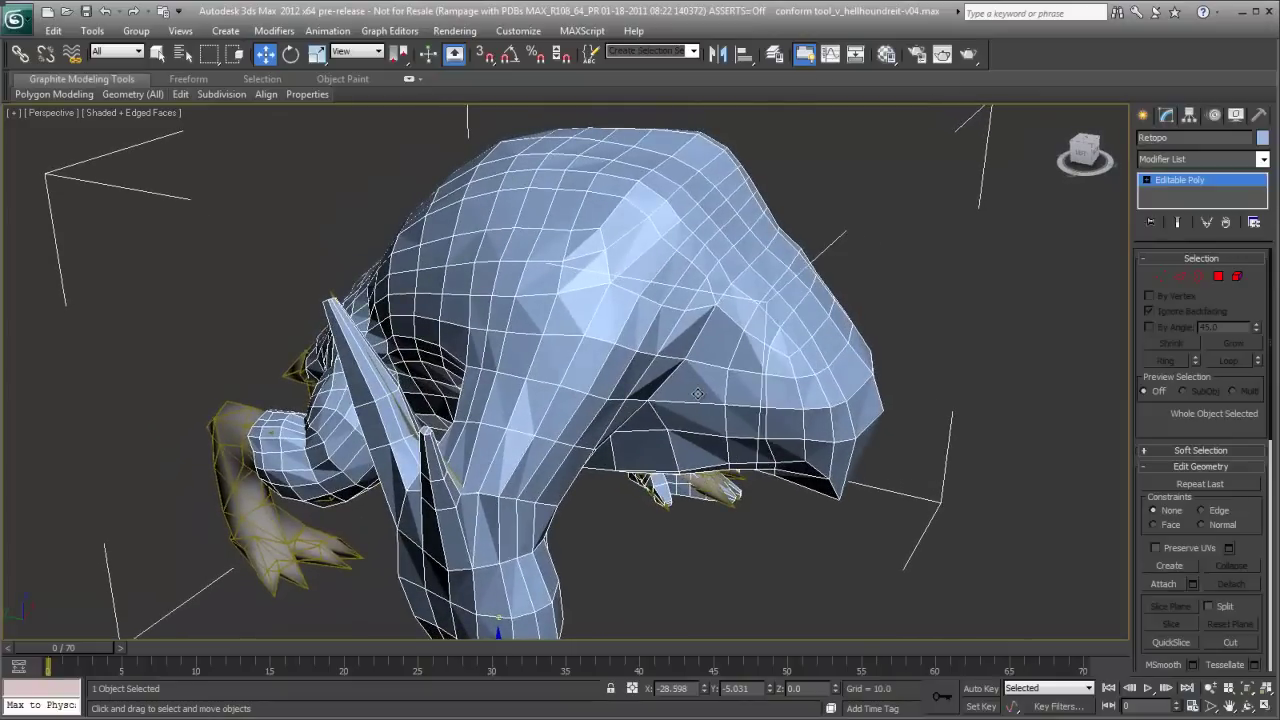
Step: Expand the polygon modelling ribbon and show its Freeform tools for the Retopo mesh
{"action": "left_click", "coordinate": [409, 79]}
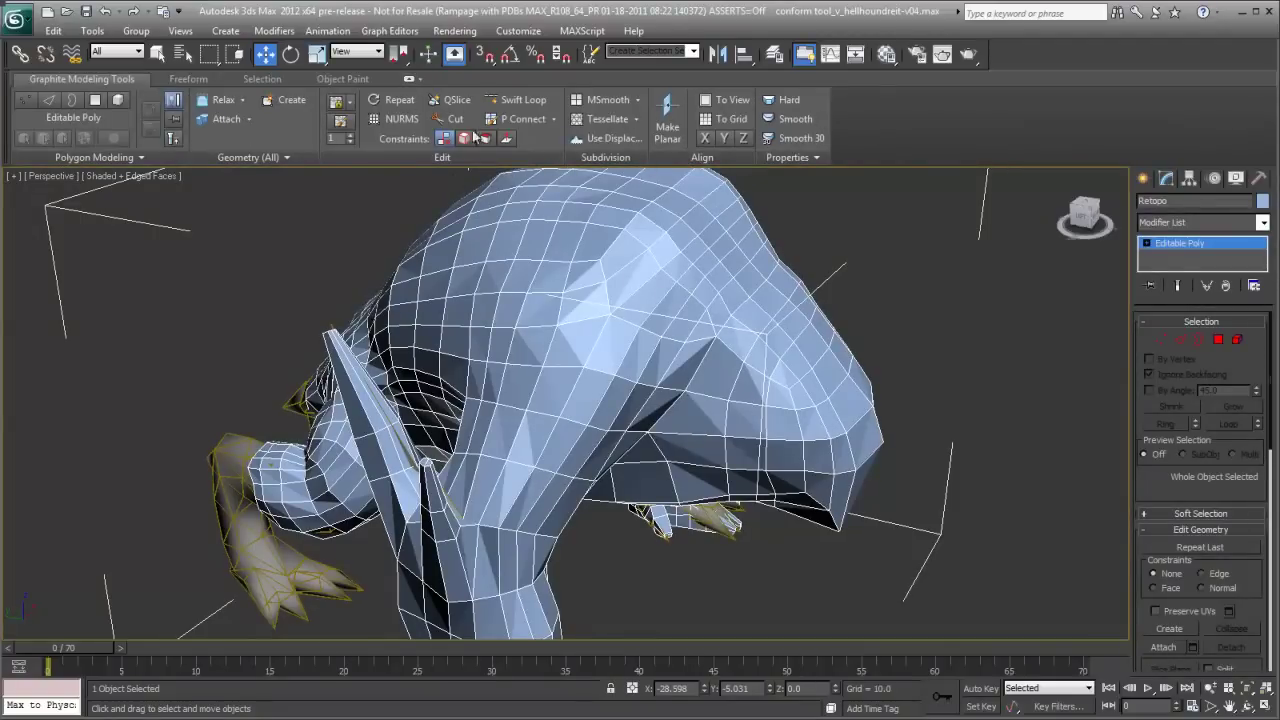
{"action": "middle_click_drag", "start_coordinate": [737, 246], "coordinate": [838, 243], "text": "alt"}
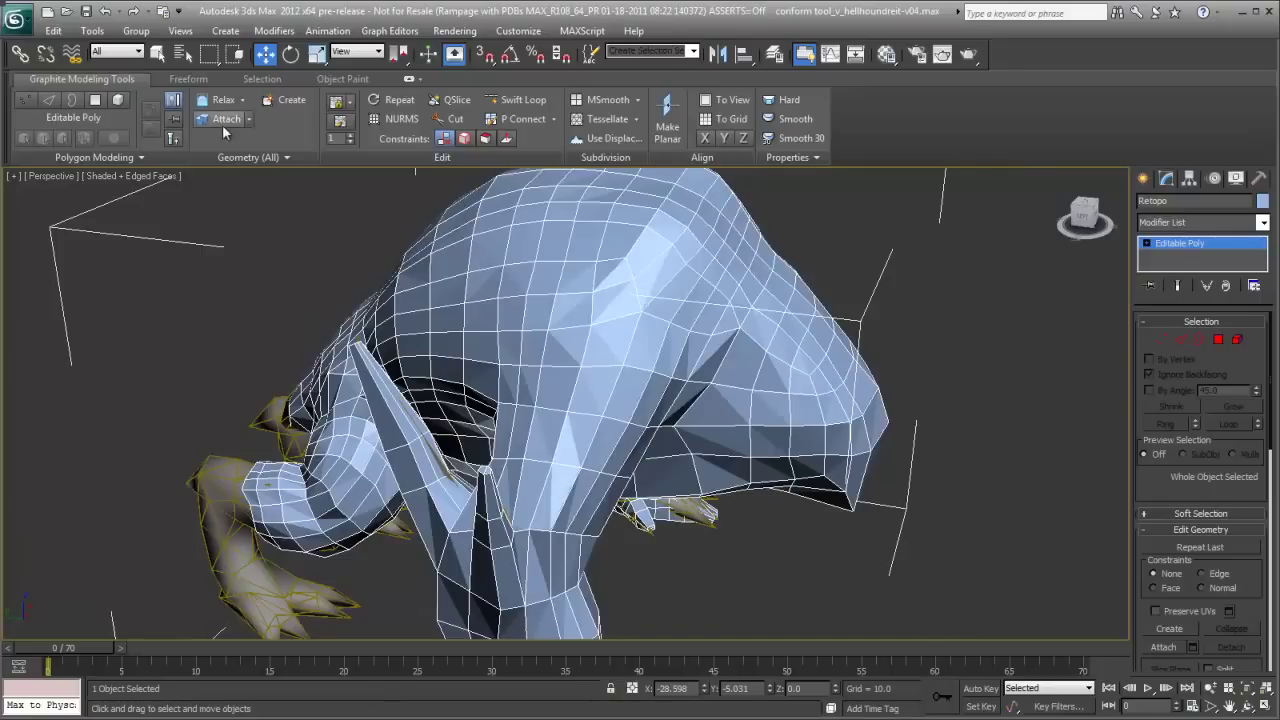
{"action": "left_click", "coordinate": [188, 79]}
{"action": "middle_click_drag", "start_coordinate": [393, 306], "coordinate": [405, 261], "text": "alt"}
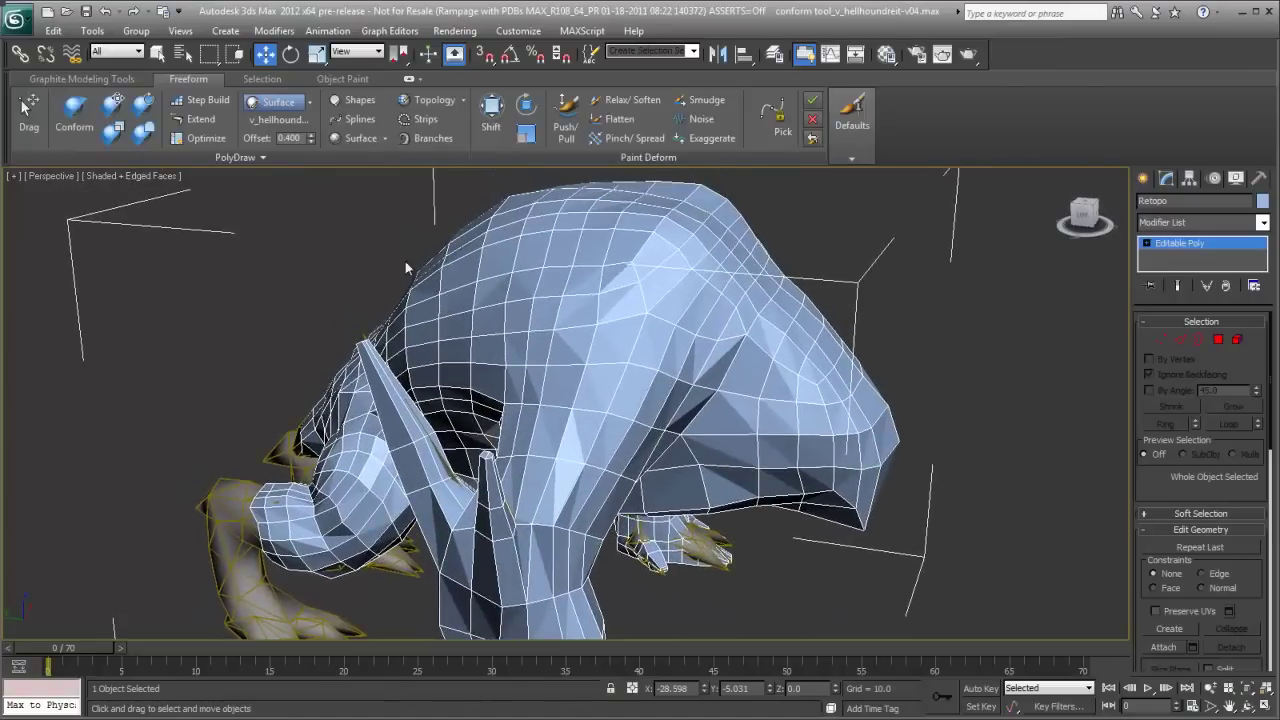
Step: Set PolyDraw to draw on Surface and pick the v_hellhound mesh as the target surface
{"action": "left_click", "coordinate": [311, 103]}
{"action": "left_click", "coordinate": [282, 141]}
{"action": "left_click", "coordinate": [224, 512]}
{"action": "middle_click_drag", "start_coordinate": [372, 350], "coordinate": [404, 355], "text": "alt"}
{"action": "middle_click_drag", "start_coordinate": [476, 491], "coordinate": [454, 492], "text": "alt"}
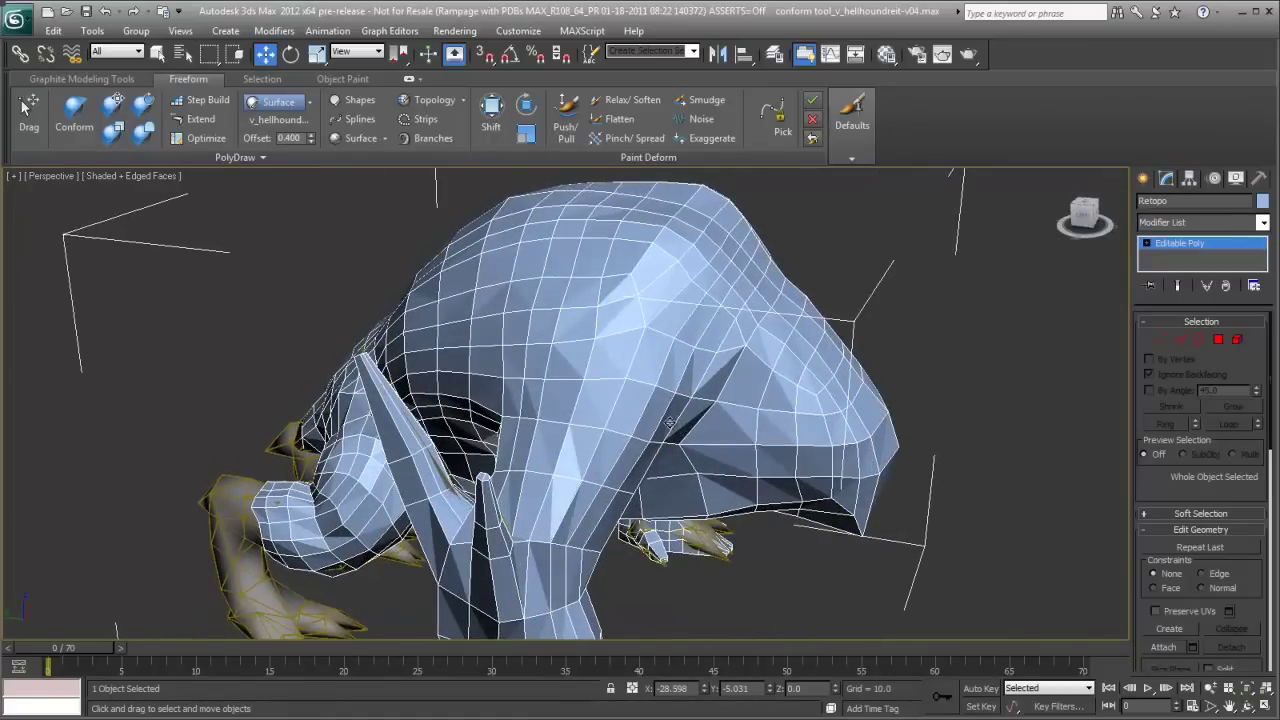
{"action": "middle_click_drag", "start_coordinate": [640, 369], "coordinate": [654, 366], "text": "alt"}
{"action": "middle_click_drag", "start_coordinate": [746, 440], "coordinate": [400, 512], "text": "alt"}
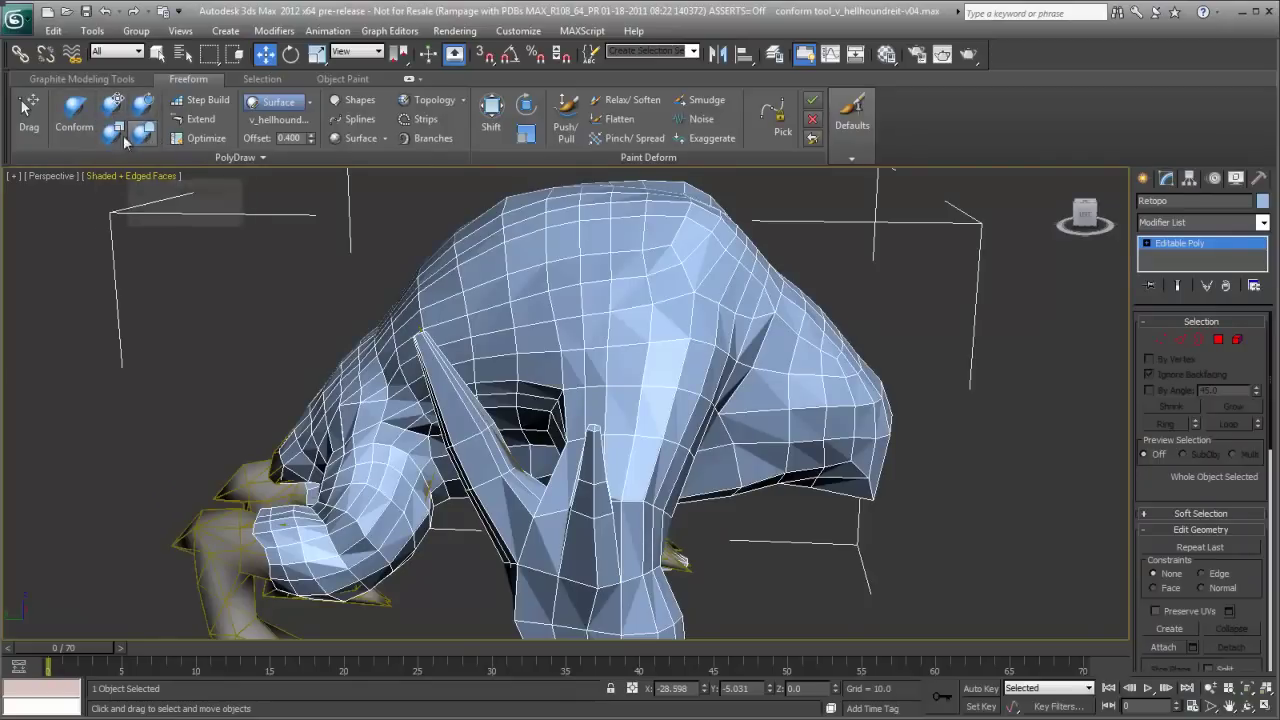
Step: Conform the Retopo mesh's head and near shoulder to the target surface using the Conform brush at full strength 107, falloff 302 and conform 0.989
{"action": "left_click", "coordinate": [74, 110]}
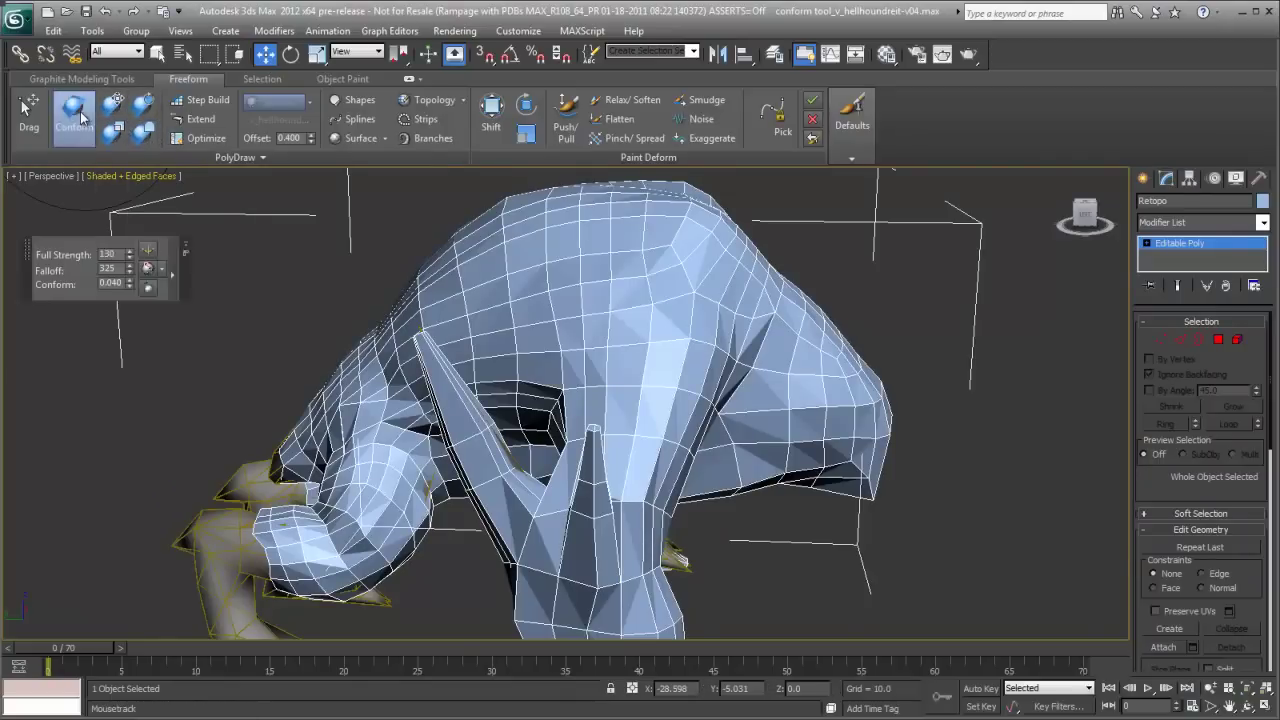
{"action": "left_click", "coordinate": [171, 277]}
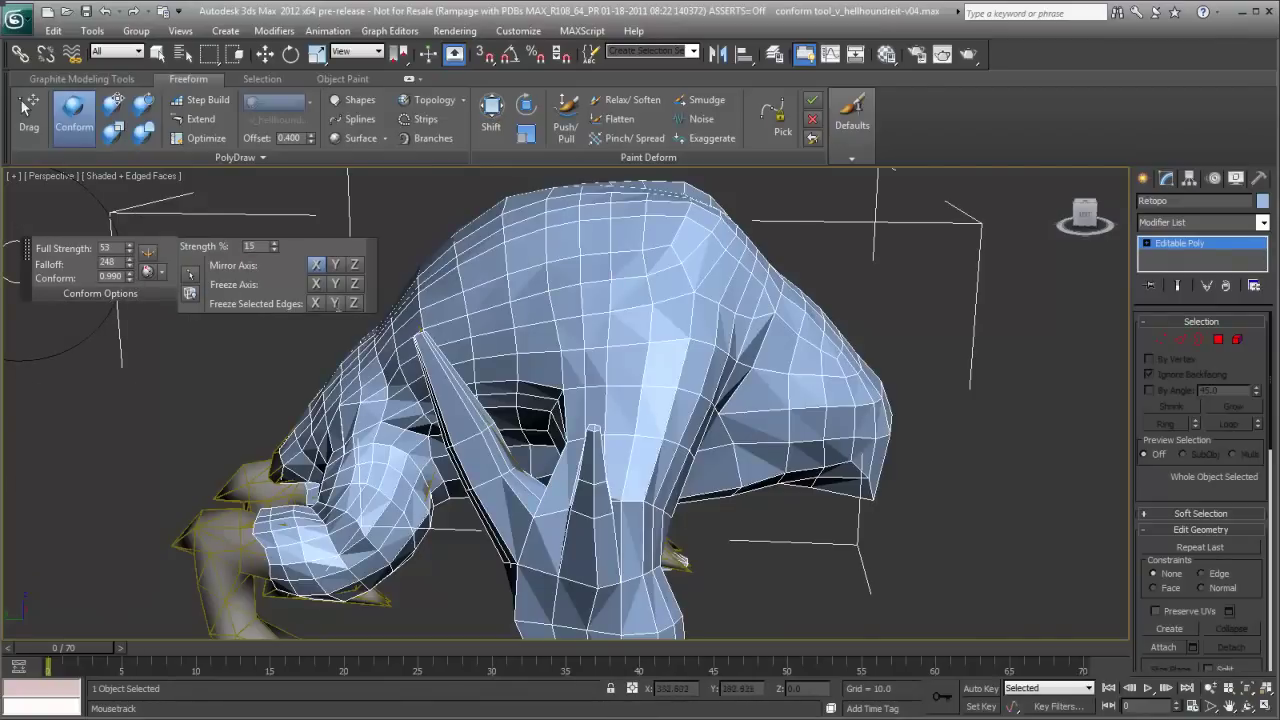
{"action": "middle_click_drag", "start_coordinate": [410, 320], "coordinate": [657, 400], "text": "alt"}
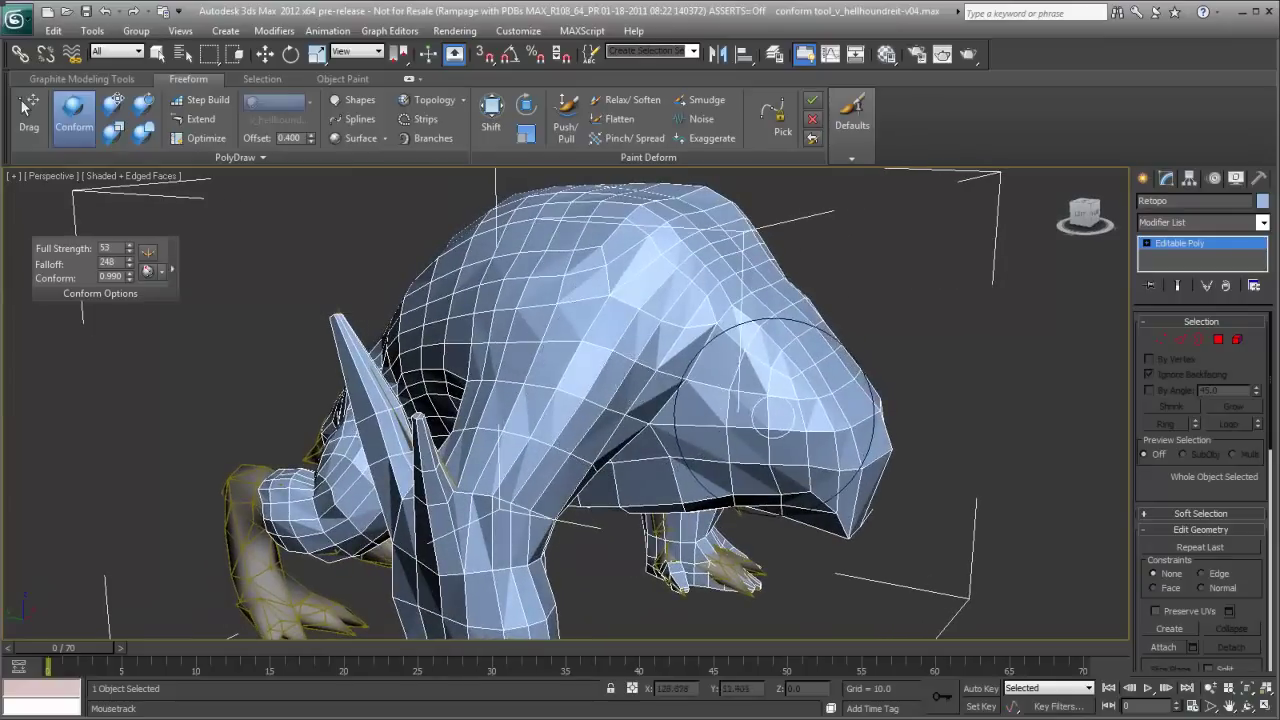
{"action": "mouse_move", "coordinate": [772, 423]}
{"action": "left_mouse_down", "text": "ctrl"}
{"action": "mouse_move", "coordinate": [816, 444]}
{"action": "mouse_move", "coordinate": [822, 480]}
{"action": "left_mouse_up", "text": "ctrl"}
{"action": "mouse_move", "coordinate": [823, 494]}
{"action": "middle_mouse_down", "text": "alt"}
{"action": "mouse_move", "coordinate": [848, 484]}
{"action": "mouse_move", "coordinate": [815, 510]}
{"action": "middle_mouse_up", "text": "alt"}
{"action": "mouse_move", "coordinate": [765, 350]}
{"action": "left_mouse_down"}
{"action": "mouse_move", "coordinate": [718, 328]}
{"action": "mouse_move", "coordinate": [682, 345]}
{"action": "left_mouse_up"}
{"action": "mouse_move", "coordinate": [700, 335]}
{"action": "middle_mouse_down", "text": "alt"}
{"action": "mouse_move", "coordinate": [738, 312]}
{"action": "mouse_move", "coordinate": [680, 325]}
{"action": "middle_mouse_up", "text": "alt"}
{"action": "left_click_drag", "start_coordinate": [675, 330], "coordinate": [650, 345]}
{"action": "mouse_move", "coordinate": [810, 460]}
{"action": "middle_mouse_down", "text": "alt"}
{"action": "mouse_move", "coordinate": [790, 550]}
{"action": "mouse_move", "coordinate": [975, 362]}
{"action": "mouse_move", "coordinate": [585, 490]}
{"action": "mouse_move", "coordinate": [735, 480]}
{"action": "mouse_move", "coordinate": [760, 415]}
{"action": "middle_mouse_up", "text": "alt"}
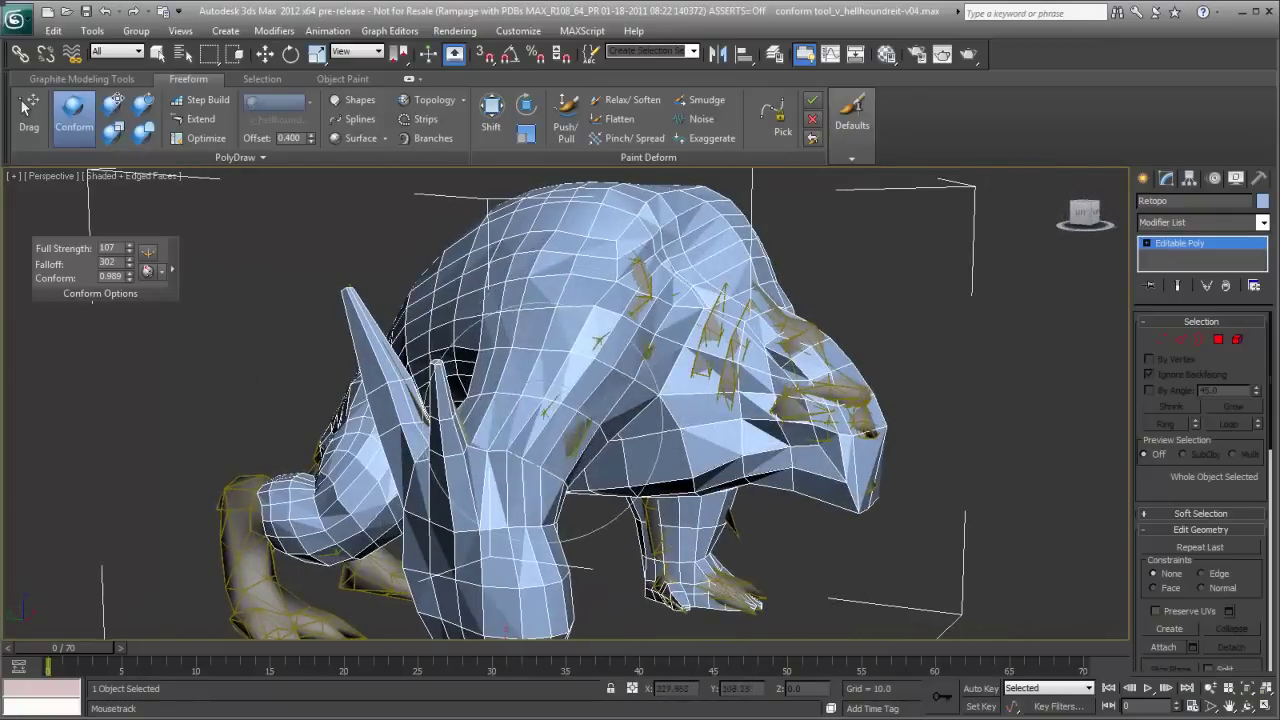
Step: Enlarge the Conform brush to full strength 222 and falloff 417, and conform the creature's shoulders, arms and back
{"action": "middle_click_drag", "start_coordinate": [588, 370], "coordinate": [688, 318], "text": "alt"}
{"action": "mouse_move", "coordinate": [612, 330]}
{"action": "middle_mouse_down", "text": "alt"}
{"action": "mouse_move", "coordinate": [604, 300]}
{"action": "mouse_move", "coordinate": [604, 348]}
{"action": "middle_mouse_up", "text": "alt"}
{"action": "middle_click_drag", "start_coordinate": [648, 393], "coordinate": [603, 310], "text": "alt"}
{"action": "middle_click_drag", "start_coordinate": [650, 370], "coordinate": [594, 422], "text": "alt"}
{"action": "middle_click_drag", "start_coordinate": [520, 314], "coordinate": [490, 300], "text": "alt"}
{"action": "middle_click_drag", "start_coordinate": [672, 375], "coordinate": [596, 385], "text": "alt"}
{"action": "middle_click_drag", "start_coordinate": [415, 312], "coordinate": [250, 570], "text": "alt"}
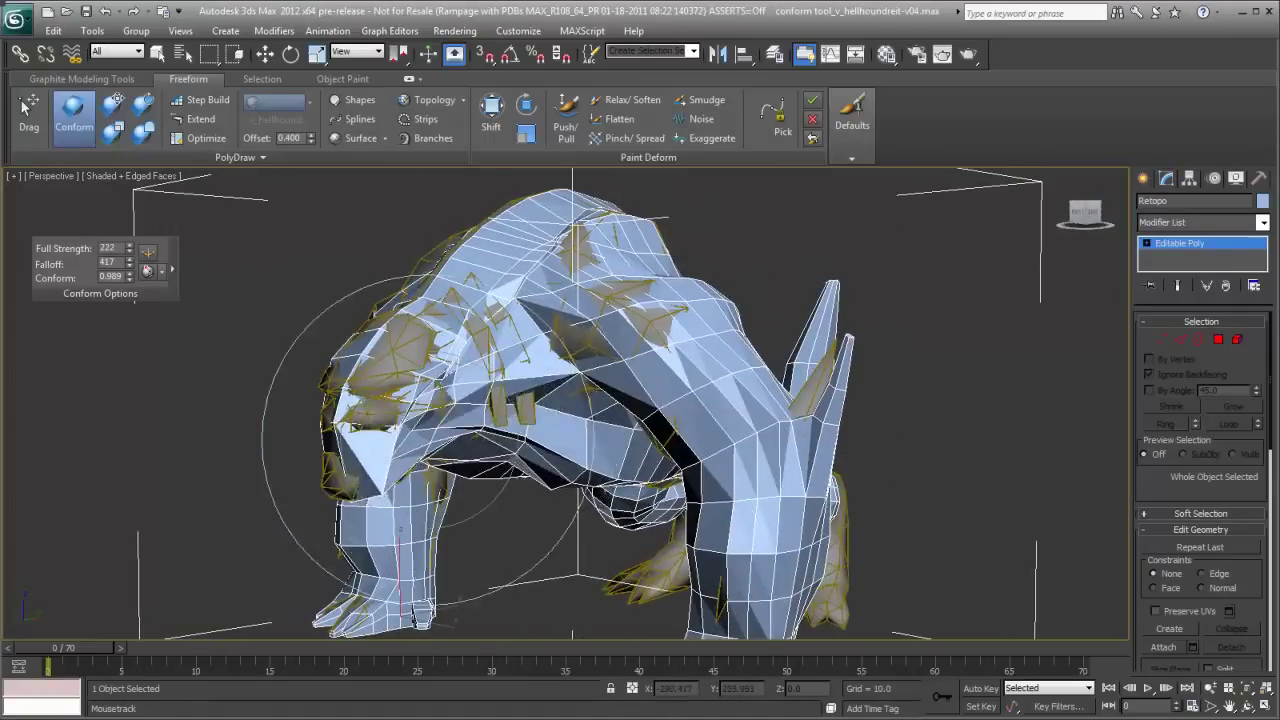
{"action": "middle_click_drag", "start_coordinate": [433, 432], "coordinate": [653, 404], "text": "alt"}
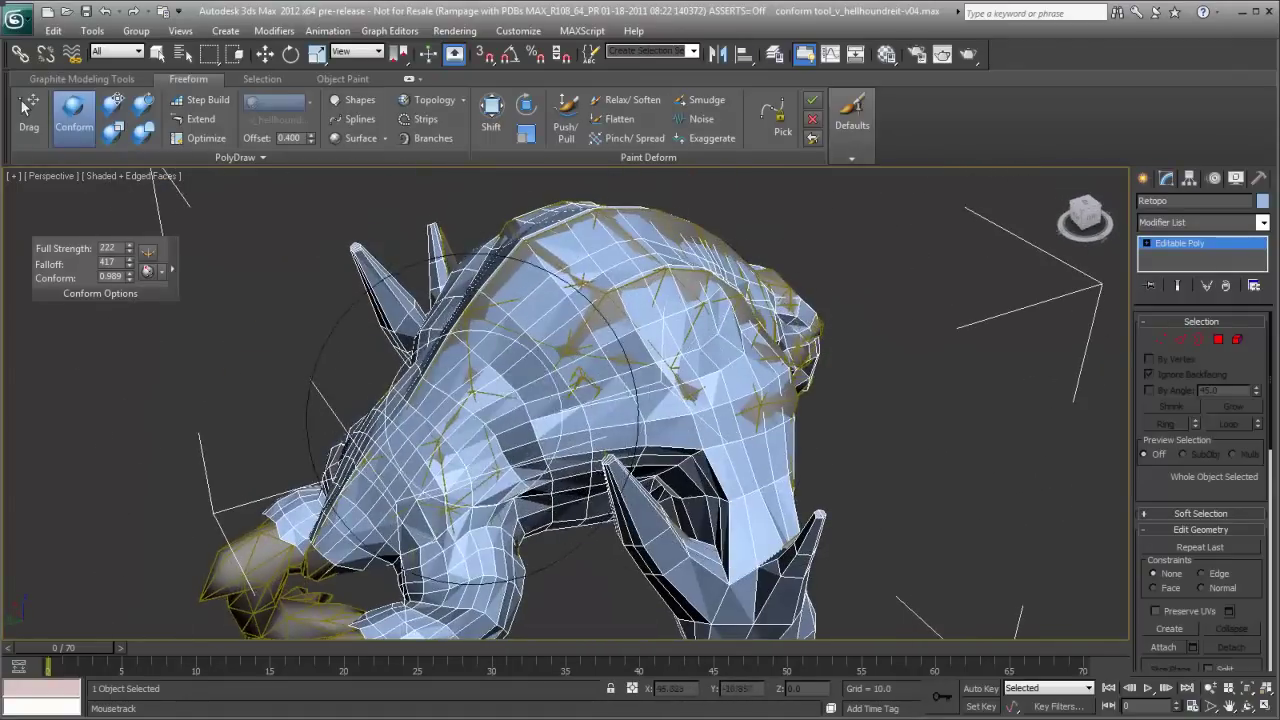
Step: Conform the creature's underside, chest and flanks to the reference mesh with the Conform brush
{"action": "middle_click_drag", "start_coordinate": [220, 510], "coordinate": [180, 450], "text": "alt"}
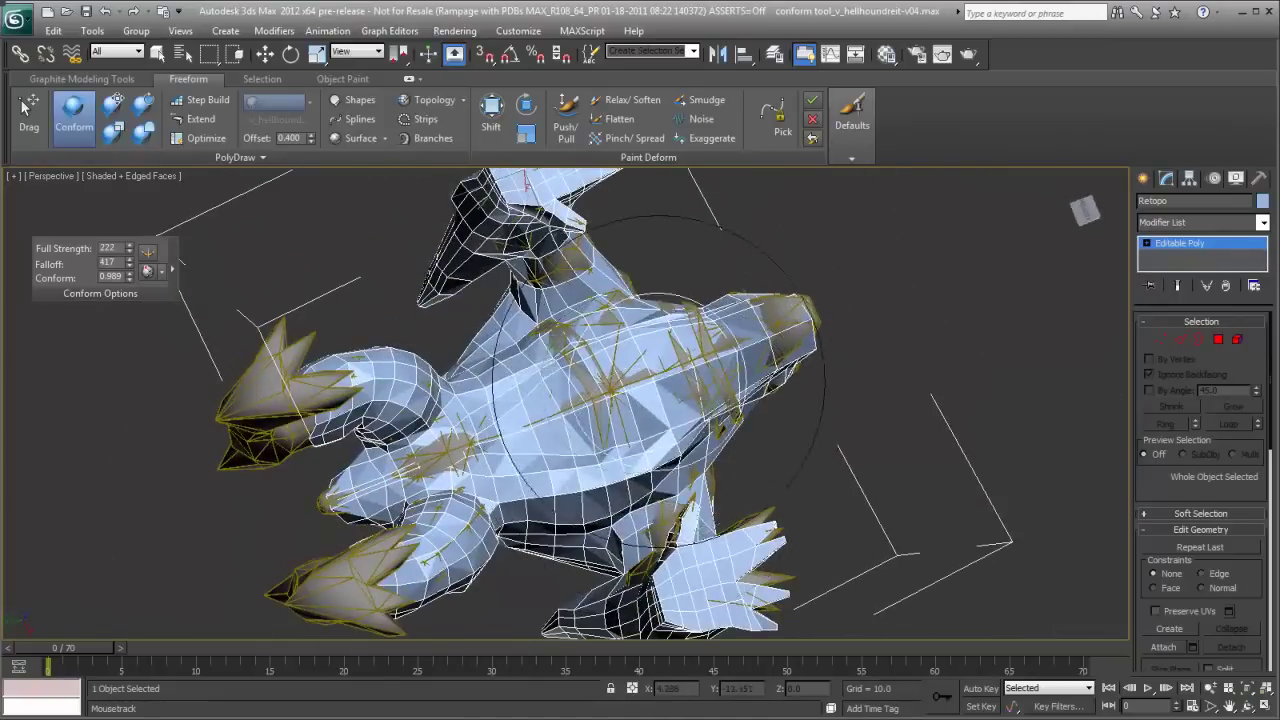
{"action": "middle_click_drag", "start_coordinate": [669, 380], "coordinate": [612, 397], "text": "alt"}
{"action": "middle_click_drag", "start_coordinate": [156, 414], "coordinate": [138, 387], "text": "alt"}
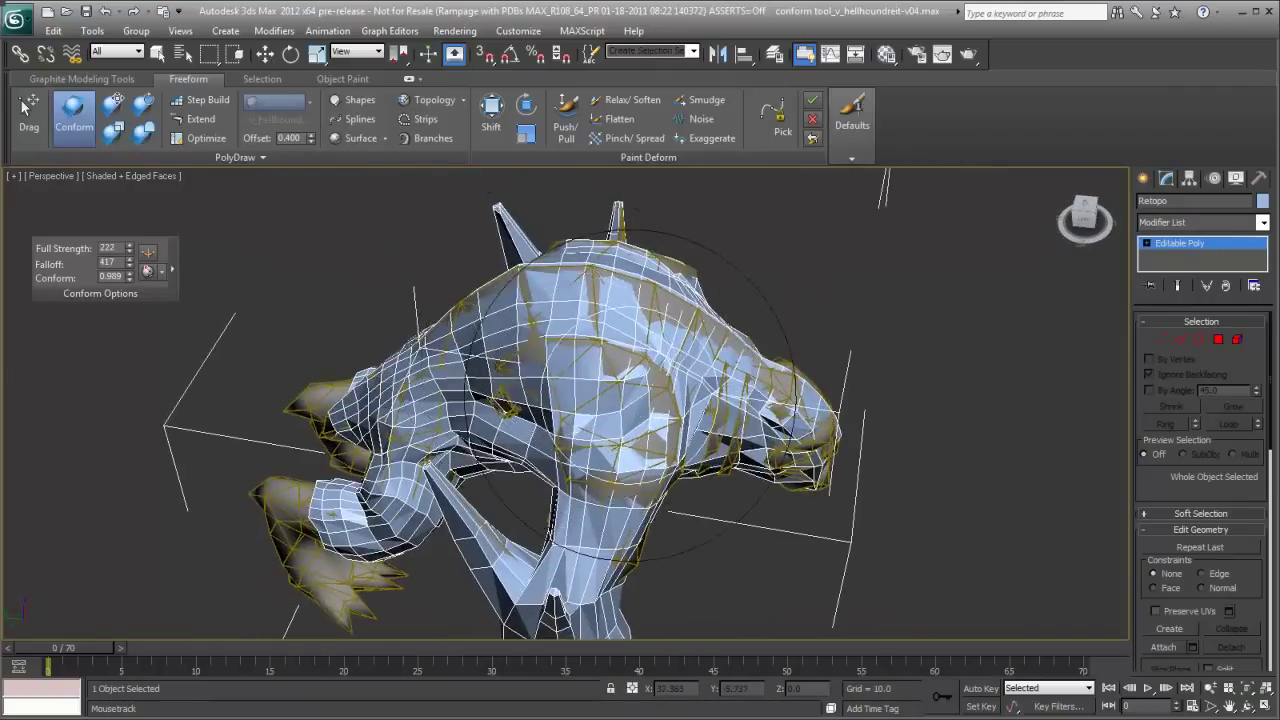
{"action": "mouse_move", "coordinate": [670, 420]}
{"action": "middle_mouse_down", "text": "alt"}
{"action": "mouse_move", "coordinate": [686, 366]}
{"action": "mouse_move", "coordinate": [610, 346]}
{"action": "mouse_move", "coordinate": [587, 380]}
{"action": "middle_mouse_up", "text": "alt"}
{"action": "scroll", "coordinate": [586, 380], "scroll_direction": "up", "scroll_amount": 4}
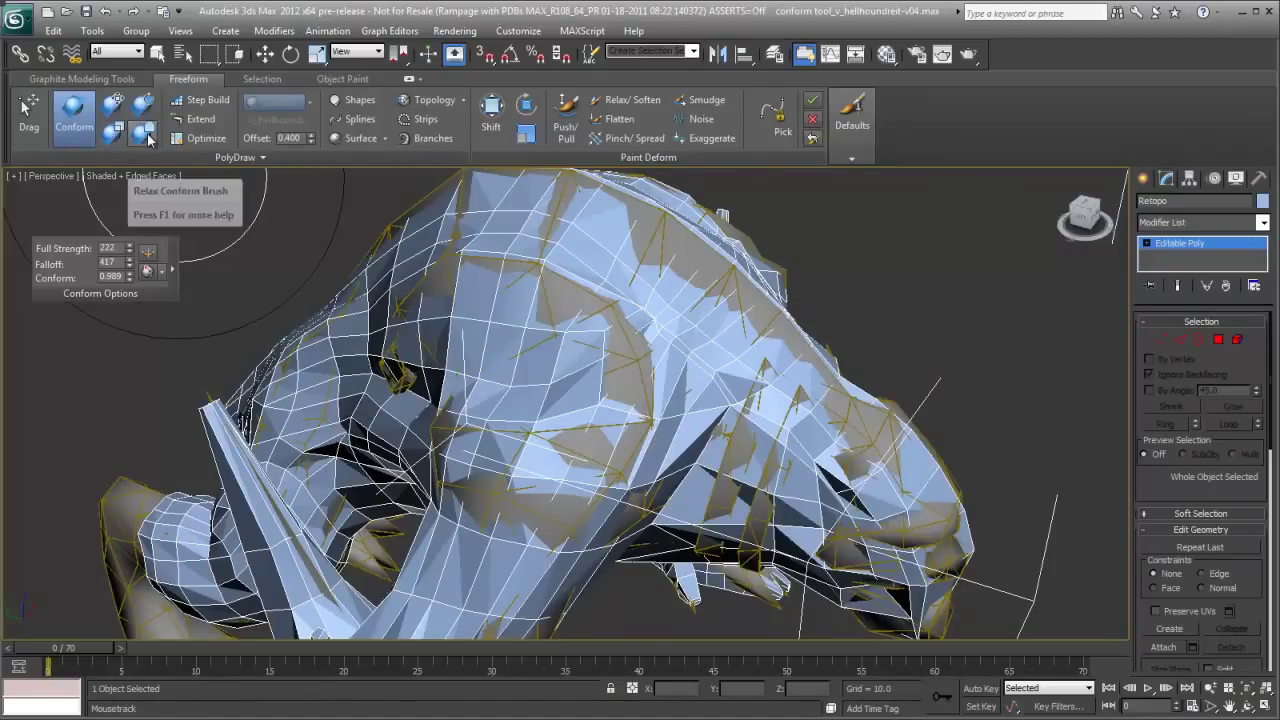
Step: Smooth the back, flanks and shoulders with the Relax Conform brush, lowering its conform value to 0.750
{"action": "left_click", "coordinate": [143, 134]}
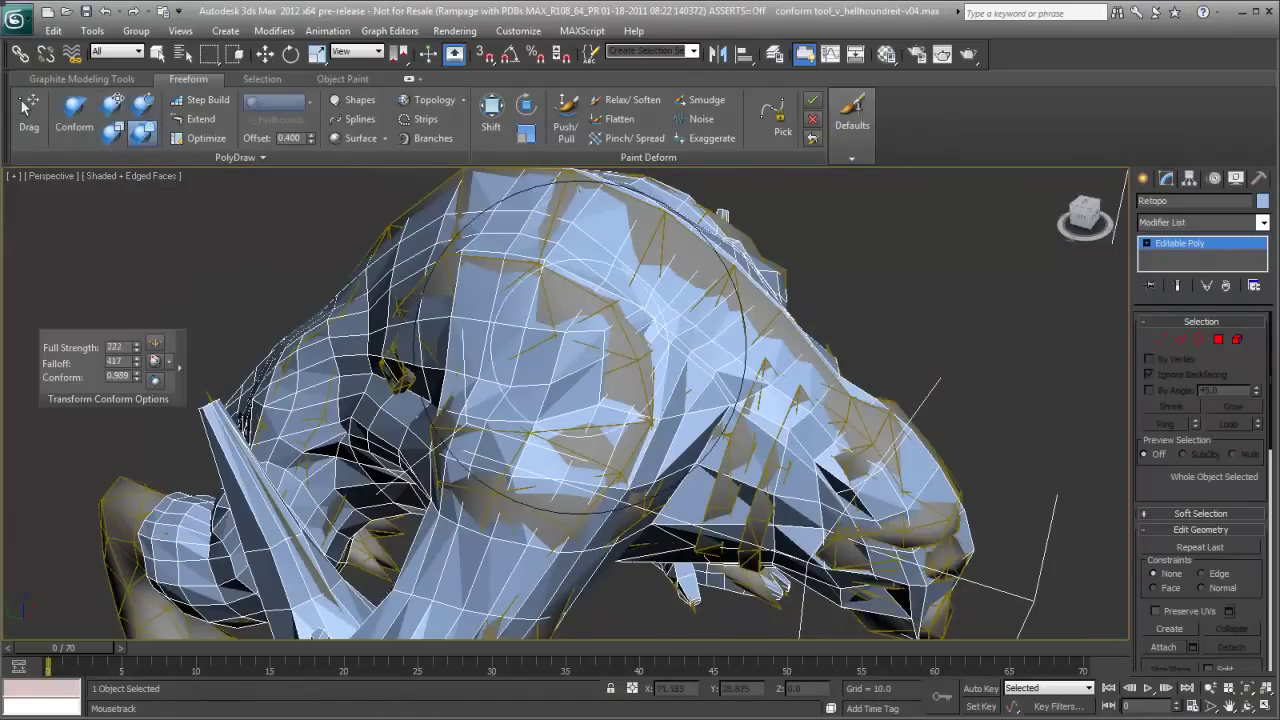
{"action": "mouse_move", "coordinate": [750, 385]}
{"action": "middle_mouse_down", "text": "alt"}
{"action": "mouse_move", "coordinate": [715, 393]}
{"action": "mouse_move", "coordinate": [702, 468]}
{"action": "mouse_move", "coordinate": [604, 461]}
{"action": "middle_mouse_up", "text": "alt"}
{"action": "middle_click_drag", "start_coordinate": [543, 332], "coordinate": [510, 470], "text": "alt"}
{"action": "mouse_move", "coordinate": [603, 338]}
{"action": "middle_mouse_down", "text": "alt"}
{"action": "mouse_move", "coordinate": [518, 298]}
{"action": "mouse_move", "coordinate": [648, 490]}
{"action": "mouse_move", "coordinate": [560, 330]}
{"action": "mouse_move", "coordinate": [617, 405]}
{"action": "middle_mouse_up", "text": "alt"}
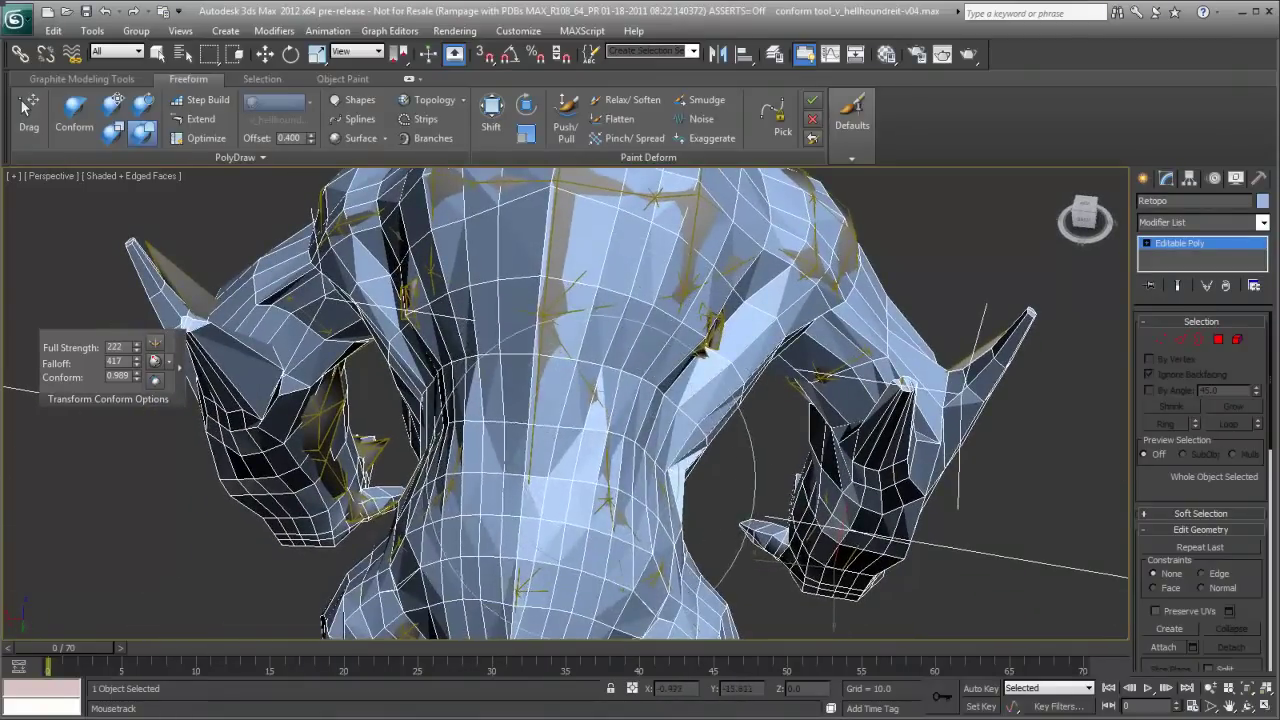
{"action": "middle_click_drag", "start_coordinate": [660, 500], "coordinate": [720, 470], "text": "alt"}
{"action": "middle_click_drag", "start_coordinate": [667, 330], "coordinate": [608, 361], "text": "alt"}
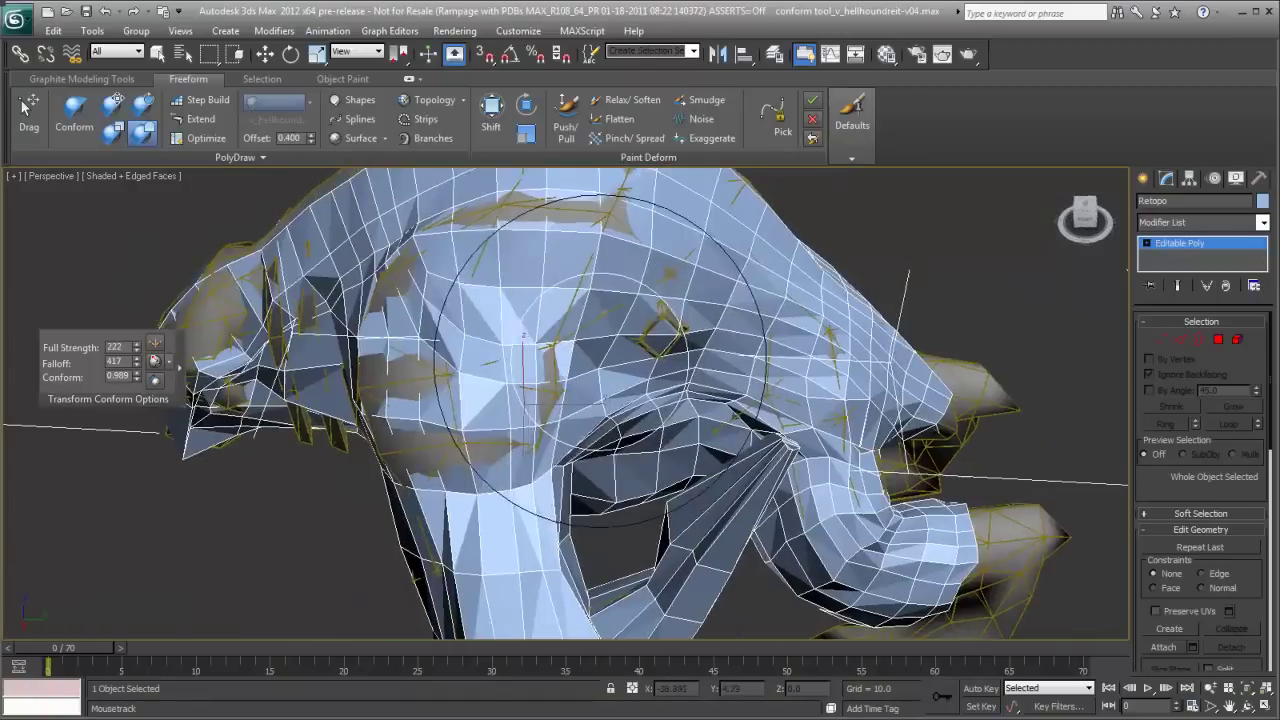
{"action": "middle_click_drag", "start_coordinate": [523, 335], "coordinate": [642, 408], "text": "alt"}
{"action": "middle_click_drag", "start_coordinate": [566, 448], "coordinate": [528, 445], "text": "alt"}
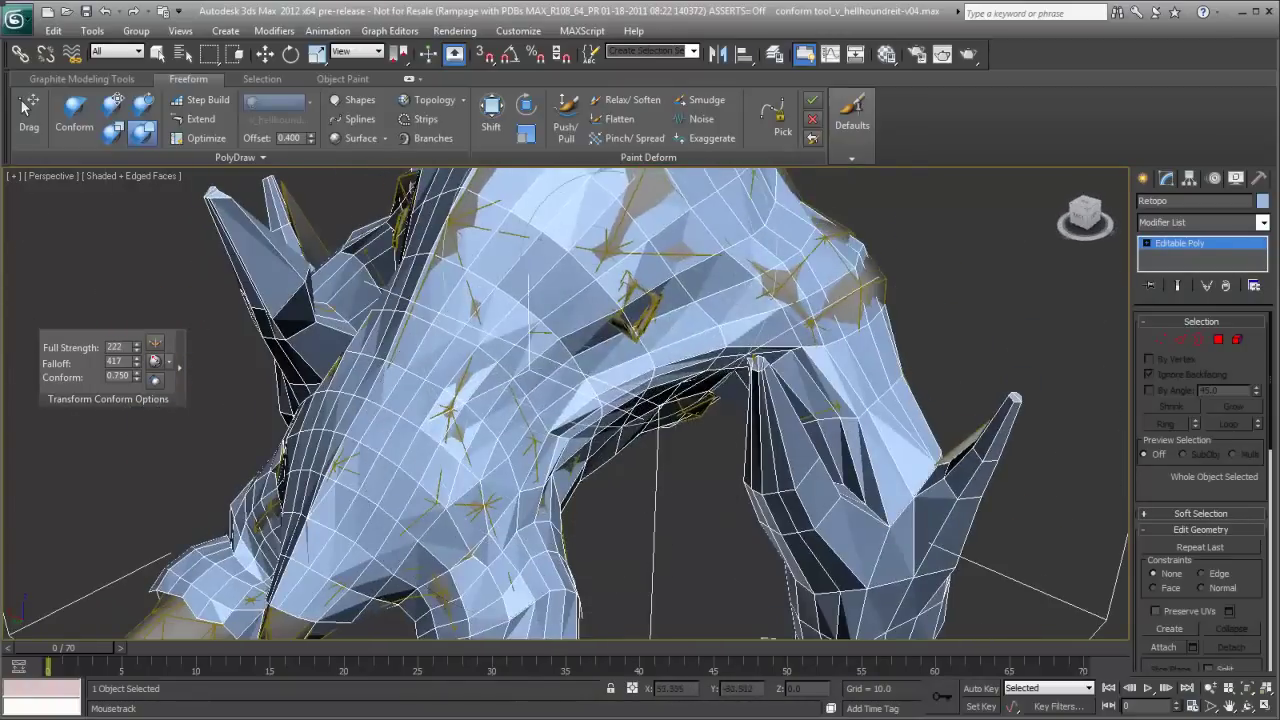
{"action": "mouse_move", "coordinate": [612, 290]}
{"action": "middle_mouse_down", "text": "alt"}
{"action": "mouse_move", "coordinate": [510, 440]}
{"action": "mouse_move", "coordinate": [540, 350]}
{"action": "mouse_move", "coordinate": [595, 395]}
{"action": "mouse_move", "coordinate": [720, 325]}
{"action": "middle_mouse_up", "text": "alt"}
{"action": "mouse_move", "coordinate": [620, 400]}
{"action": "middle_mouse_down", "text": "alt"}
{"action": "mouse_move", "coordinate": [571, 486]}
{"action": "mouse_move", "coordinate": [565, 355]}
{"action": "mouse_move", "coordinate": [600, 390]}
{"action": "middle_mouse_up", "text": "alt"}
Step: Adjust the torso and shoulder polygons over the surface with the Scale Conform and Rotate Conform brushes
{"action": "left_click", "coordinate": [115, 132]}
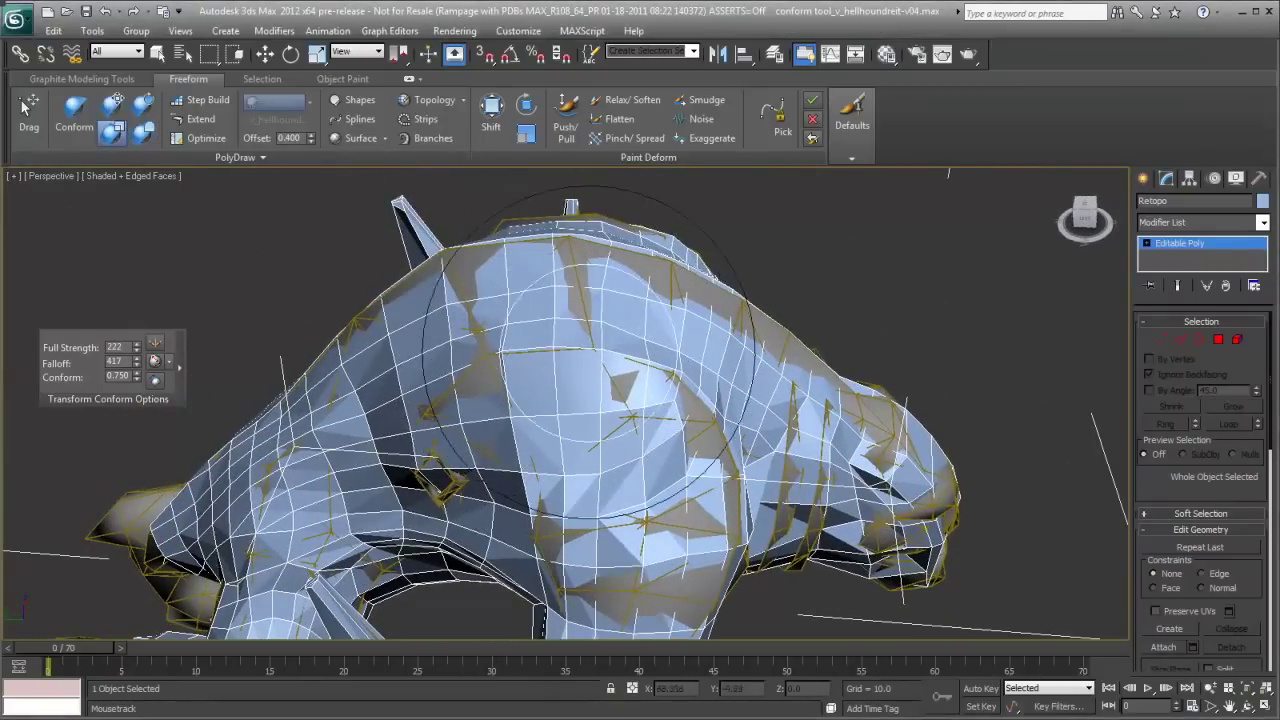
{"action": "mouse_move", "coordinate": [662, 411]}
{"action": "middle_mouse_down", "text": "alt"}
{"action": "mouse_move", "coordinate": [550, 411]}
{"action": "mouse_move", "coordinate": [495, 461]}
{"action": "middle_mouse_up", "text": "alt"}
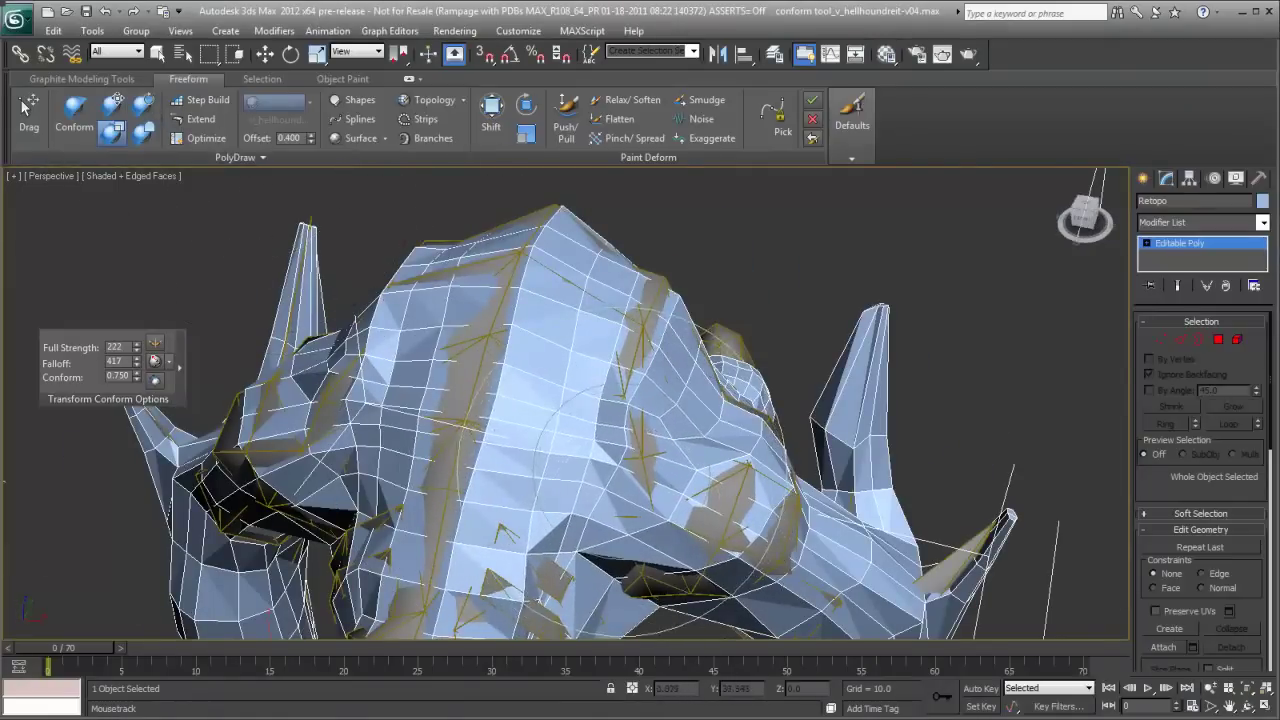
{"action": "left_click", "coordinate": [145, 104]}
{"action": "left_click_drag", "start_coordinate": [665, 465], "coordinate": [668, 455]}
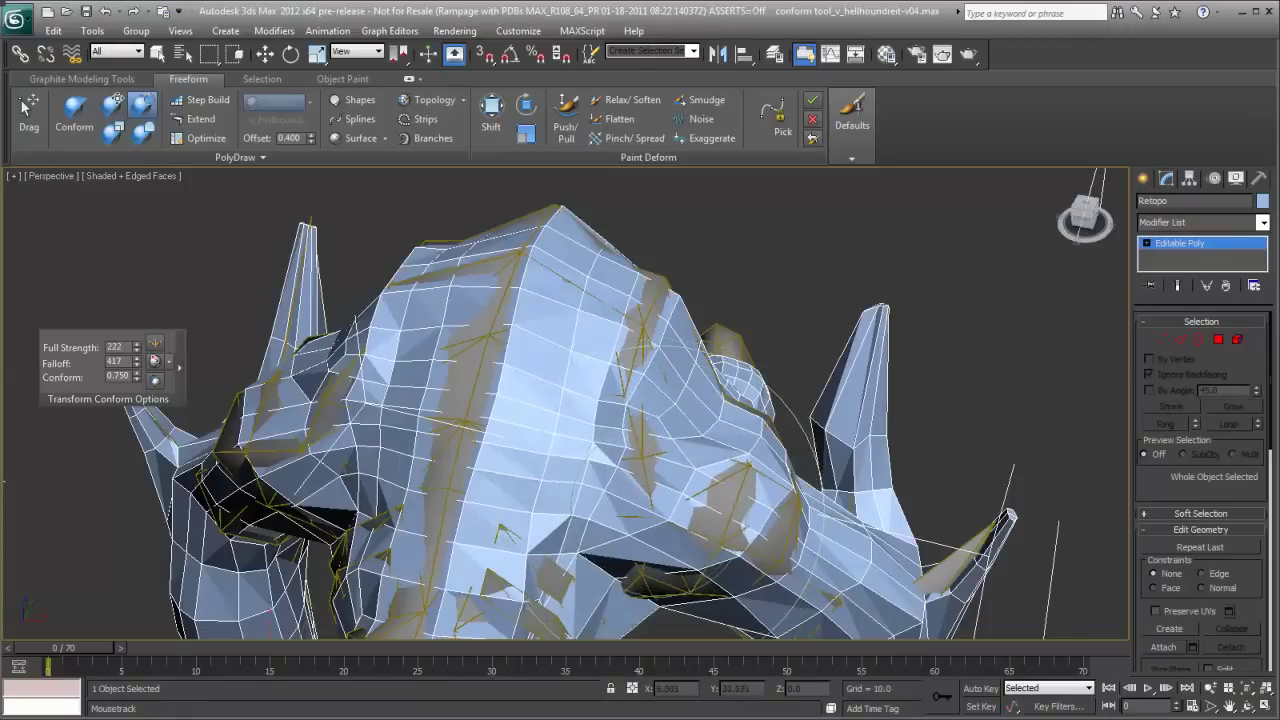
{"action": "mouse_move", "coordinate": [662, 505]}
{"action": "middle_mouse_down", "text": "alt"}
{"action": "mouse_move", "coordinate": [646, 458]}
{"action": "mouse_move", "coordinate": [456, 460]}
{"action": "mouse_move", "coordinate": [430, 438]}
{"action": "middle_mouse_up", "text": "alt"}
{"action": "left_click_drag", "start_coordinate": [430, 438], "coordinate": [432, 452]}
{"action": "middle_click_drag", "start_coordinate": [570, 362], "coordinate": [432, 403], "text": "alt"}
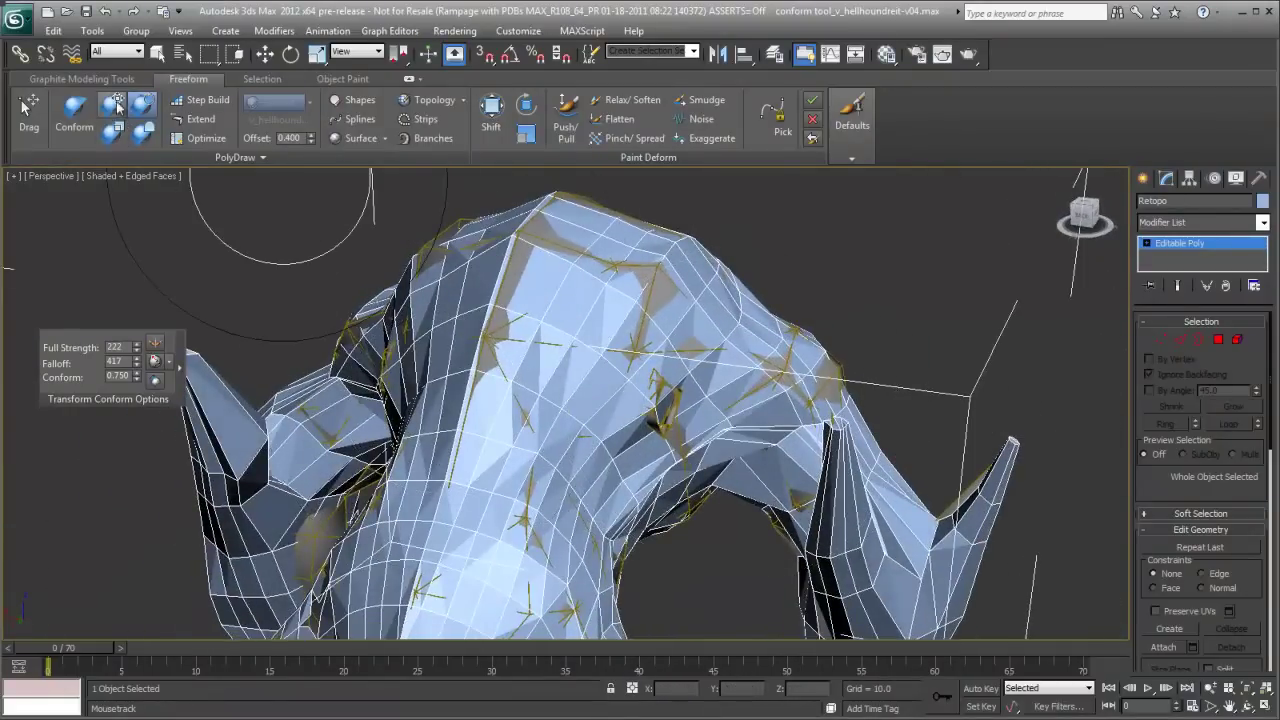
Step: Relax the shoulder and upper arm with a smaller Relax Conform brush at full strength 83 and falloff 278
{"action": "middle_click_drag", "start_coordinate": [748, 415], "coordinate": [724, 384], "text": "alt"}
{"action": "left_click", "coordinate": [145, 133]}
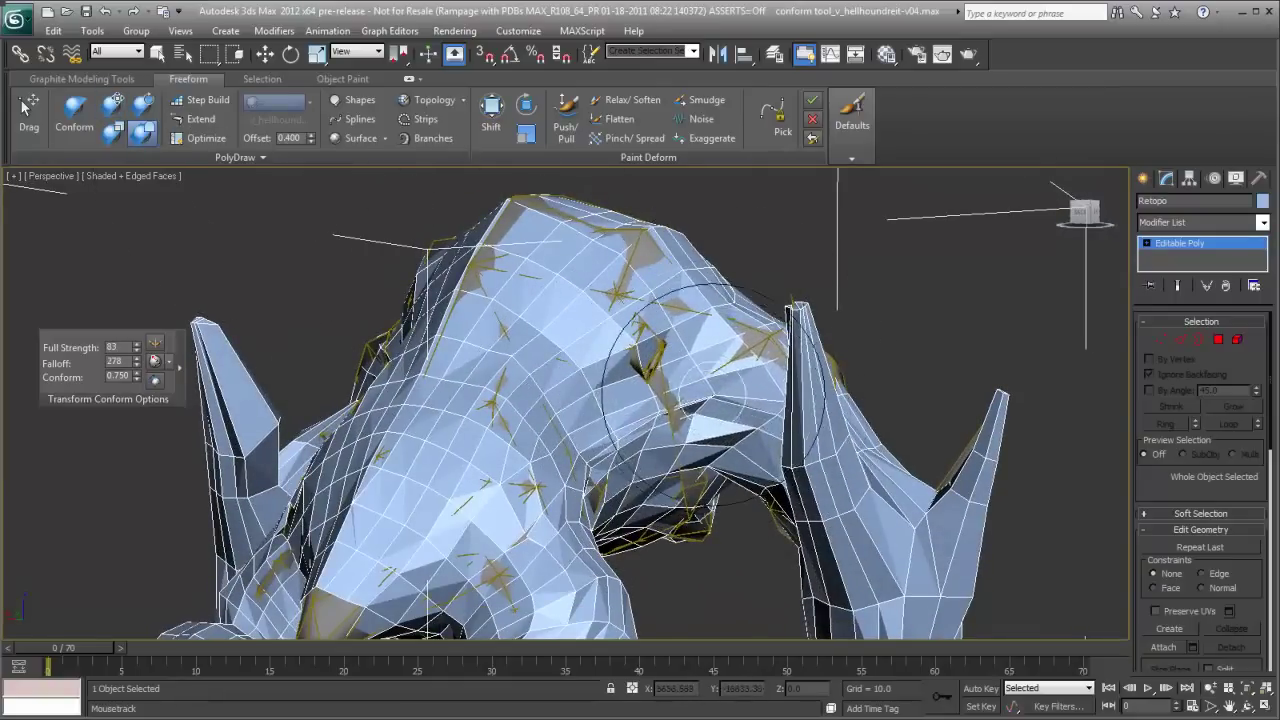
{"action": "mouse_move", "coordinate": [712, 385]}
{"action": "middle_mouse_down", "text": "alt"}
{"action": "mouse_move", "coordinate": [703, 352]}
{"action": "mouse_move", "coordinate": [659, 318]}
{"action": "mouse_move", "coordinate": [600, 370]}
{"action": "mouse_move", "coordinate": [643, 371]}
{"action": "mouse_move", "coordinate": [570, 375]}
{"action": "mouse_move", "coordinate": [671, 305]}
{"action": "mouse_move", "coordinate": [634, 337]}
{"action": "mouse_move", "coordinate": [606, 290]}
{"action": "mouse_move", "coordinate": [659, 298]}
{"action": "mouse_move", "coordinate": [640, 300]}
{"action": "mouse_move", "coordinate": [768, 262]}
{"action": "middle_mouse_up", "text": "alt"}
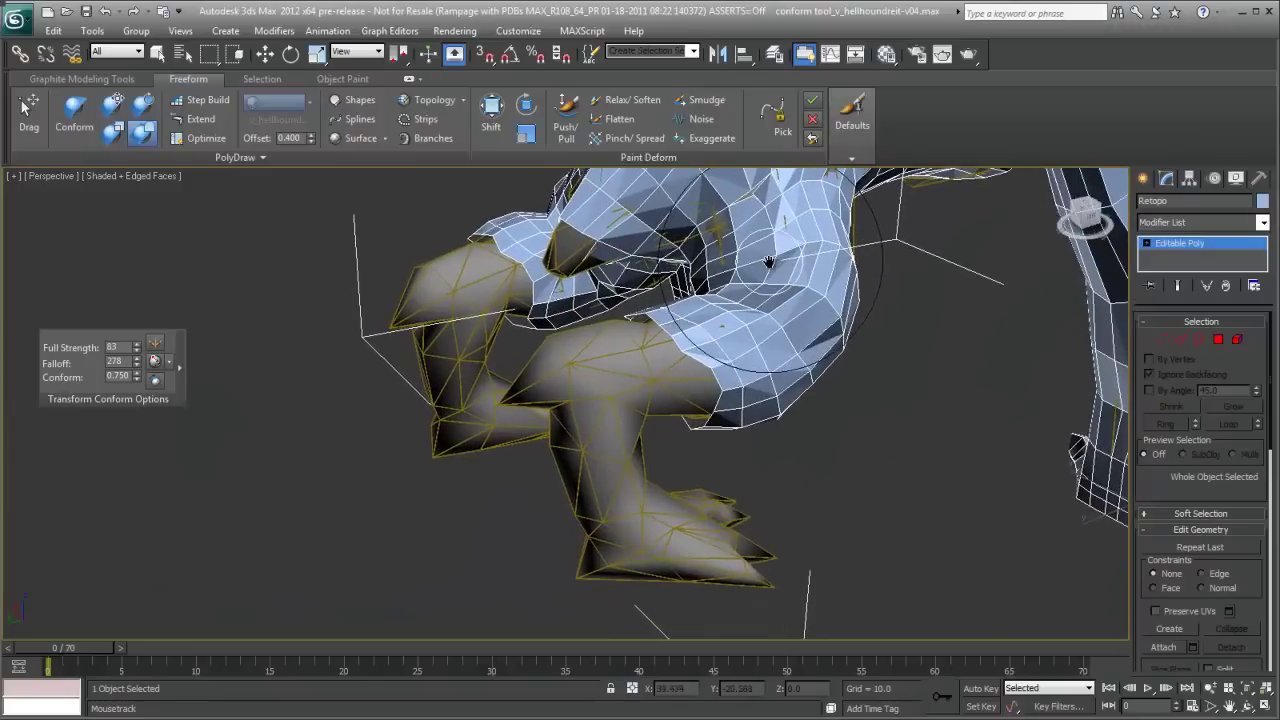
Step: Activate the Extend tool at the rear leg's open border with the v_hellhound mesh as the draw-on surface
{"action": "left_click", "coordinate": [200, 118]}
{"action": "scroll", "coordinate": [705, 385], "scroll_direction": "up", "scroll_amount": 10}
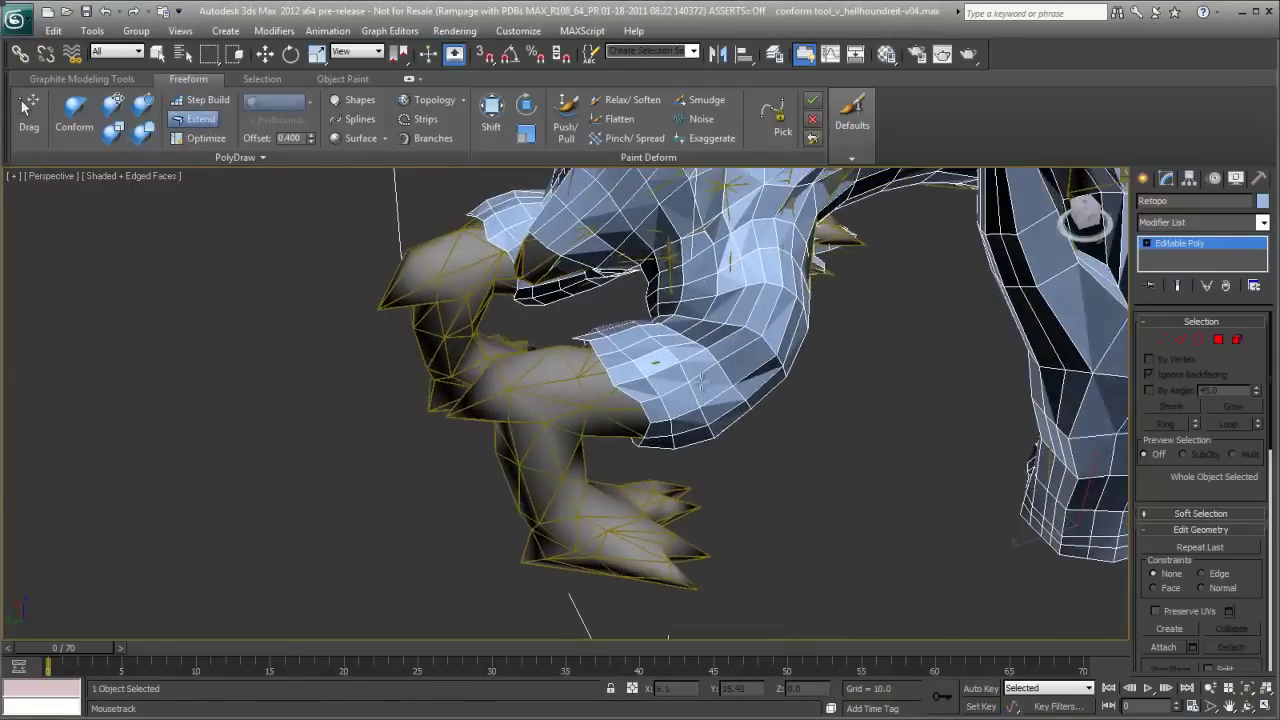
{"action": "scroll", "coordinate": [705, 385], "scroll_direction": "down", "scroll_amount": 5}
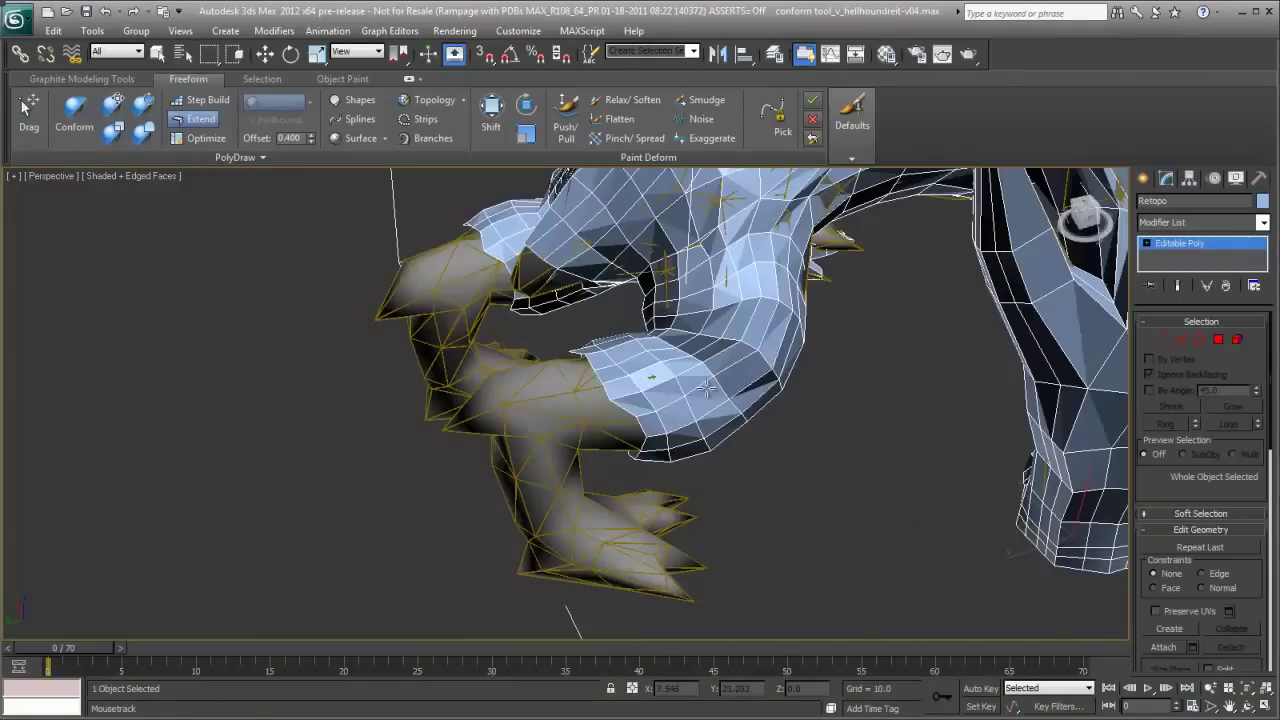
{"action": "middle_click_drag", "start_coordinate": [665, 397], "coordinate": [678, 386]}
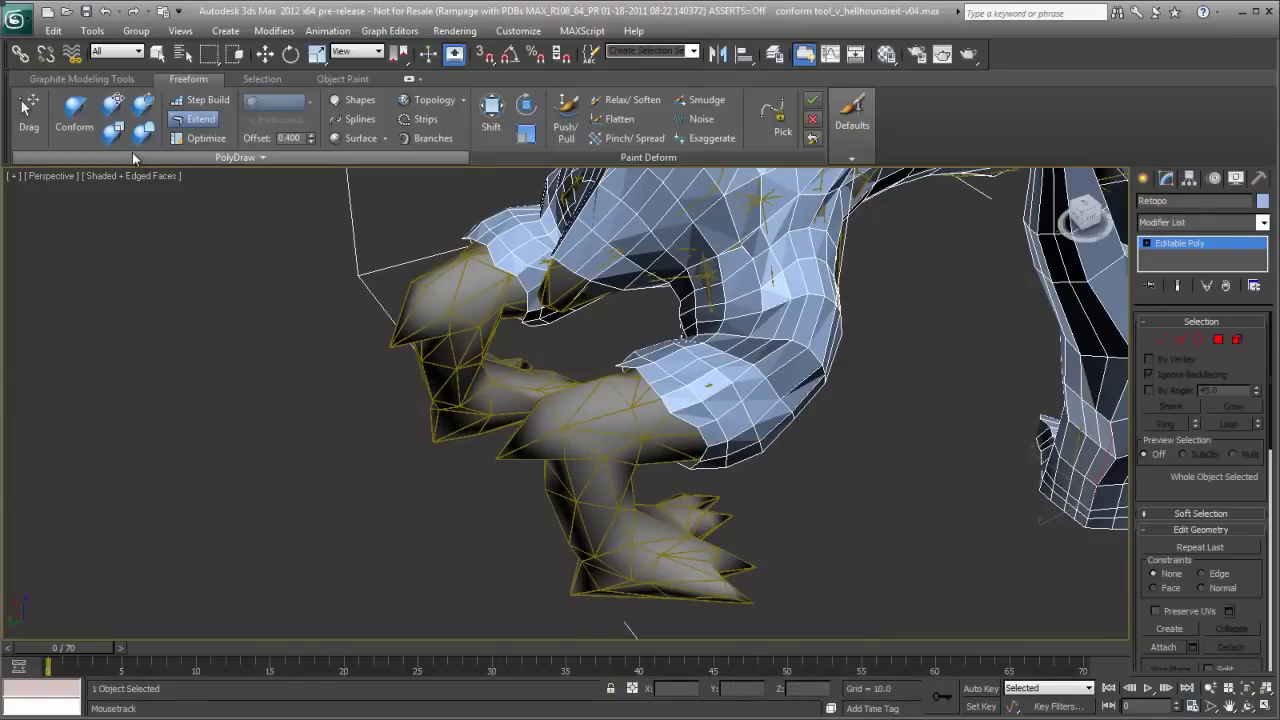
{"action": "left_click", "coordinate": [203, 121]}
{"action": "left_click", "coordinate": [282, 105]}
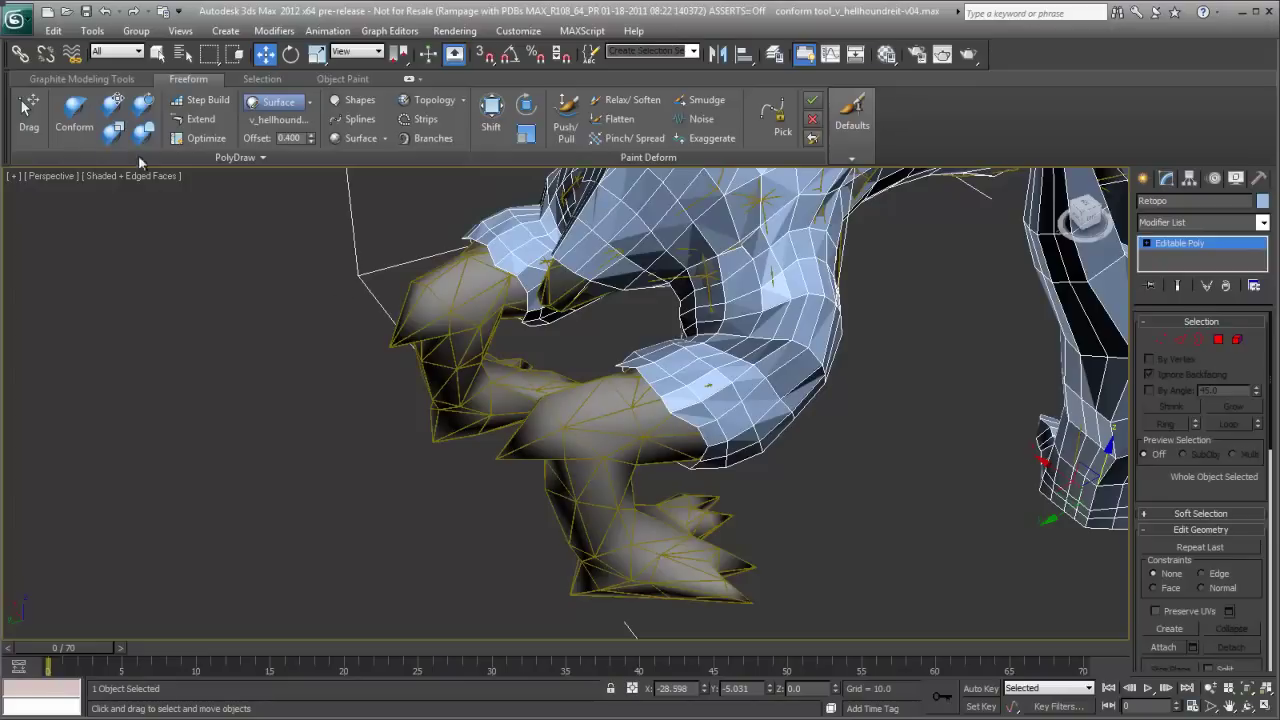
{"action": "left_click", "coordinate": [201, 119]}
{"action": "middle_click_drag", "start_coordinate": [610, 420], "coordinate": [583, 399], "text": "alt"}
{"action": "scroll", "coordinate": [622, 421], "scroll_direction": "up", "scroll_amount": 5}
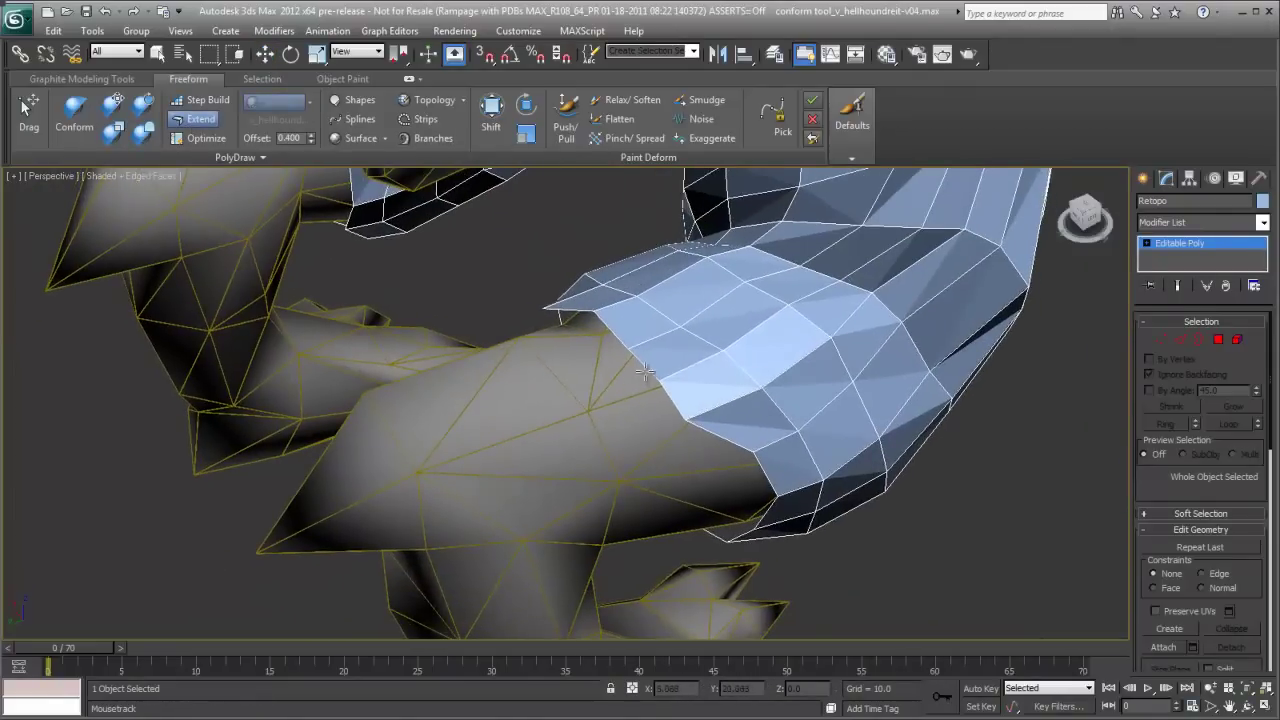
Step: Try extending individual polygons from the rear leg's open border over the uncovered reference leg
{"action": "key", "text": "ctrl+z"}
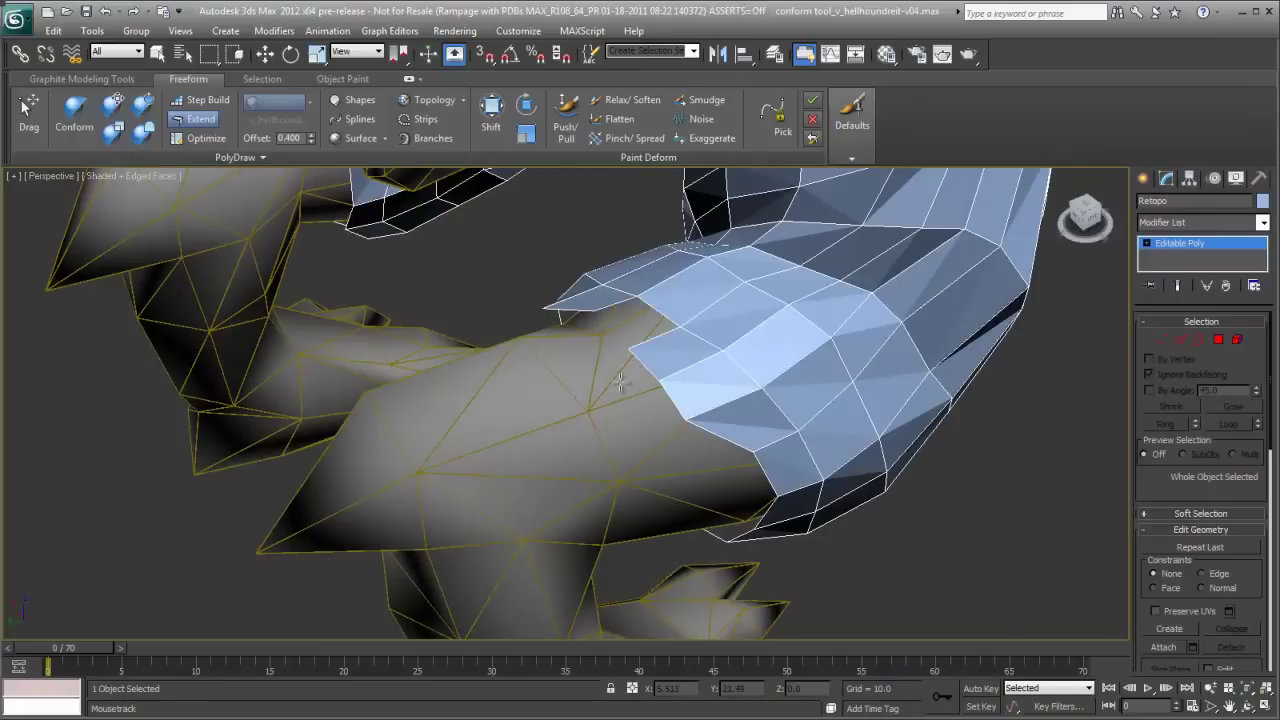
{"action": "key", "text": "ctrl+y"}
{"action": "left_click_drag", "start_coordinate": [594, 383], "coordinate": [551, 351], "text": "shift"}
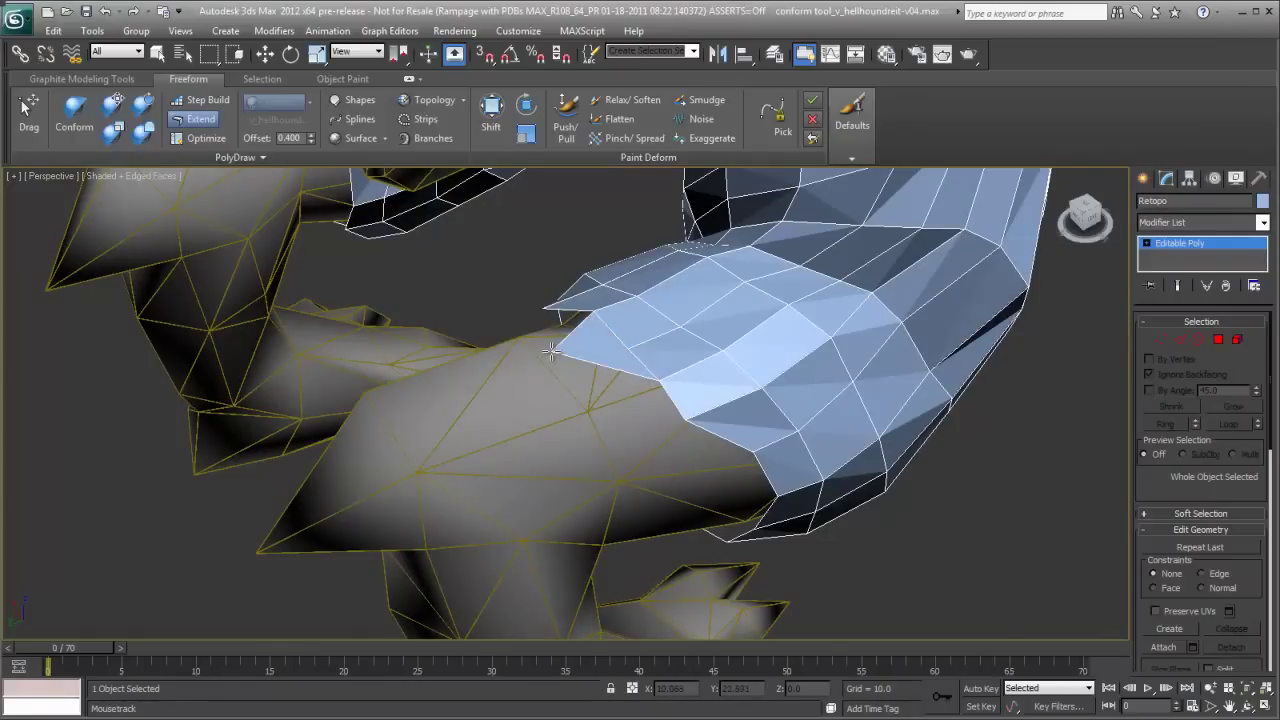
{"action": "left_click_drag", "start_coordinate": [668, 398], "coordinate": [594, 426], "text": "shift"}
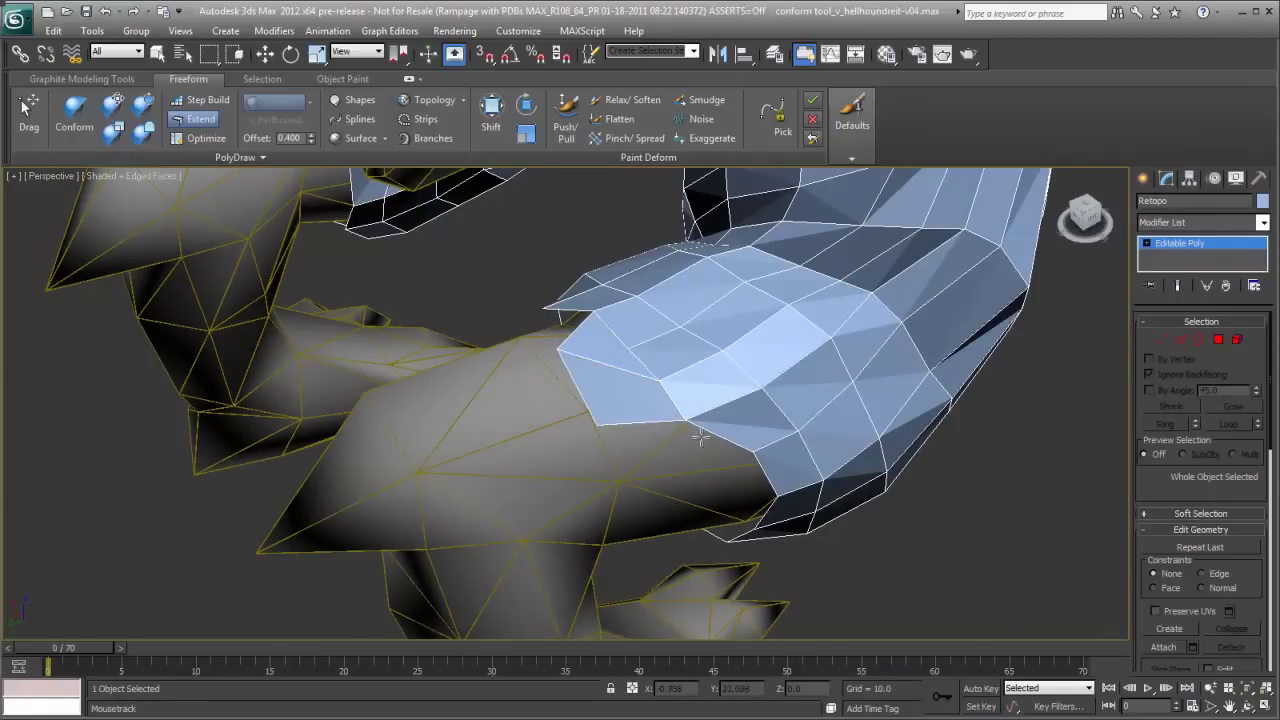
{"action": "left_click_drag", "start_coordinate": [701, 436], "coordinate": [622, 472], "text": "shift"}
{"action": "key", "text": "ctrl+z"}
{"action": "key", "text": "ctrl+z"}
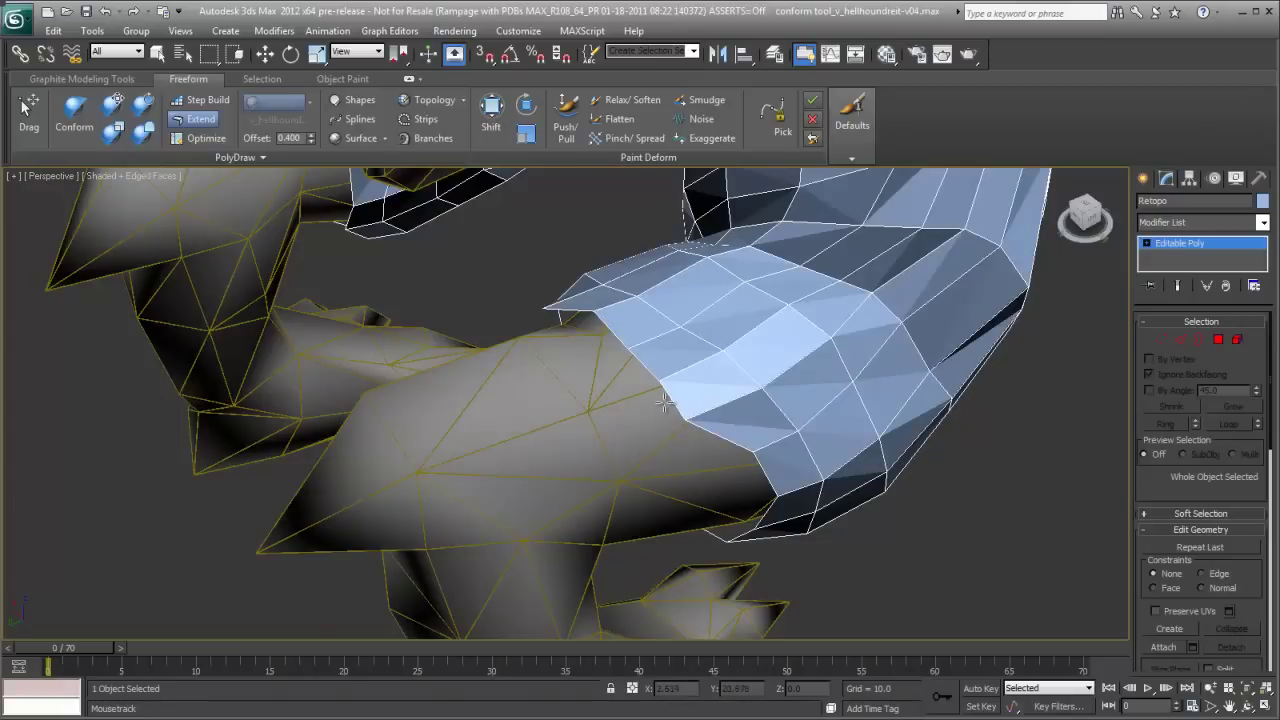
{"action": "middle_click_drag", "start_coordinate": [658, 403], "coordinate": [658, 365], "text": "alt"}
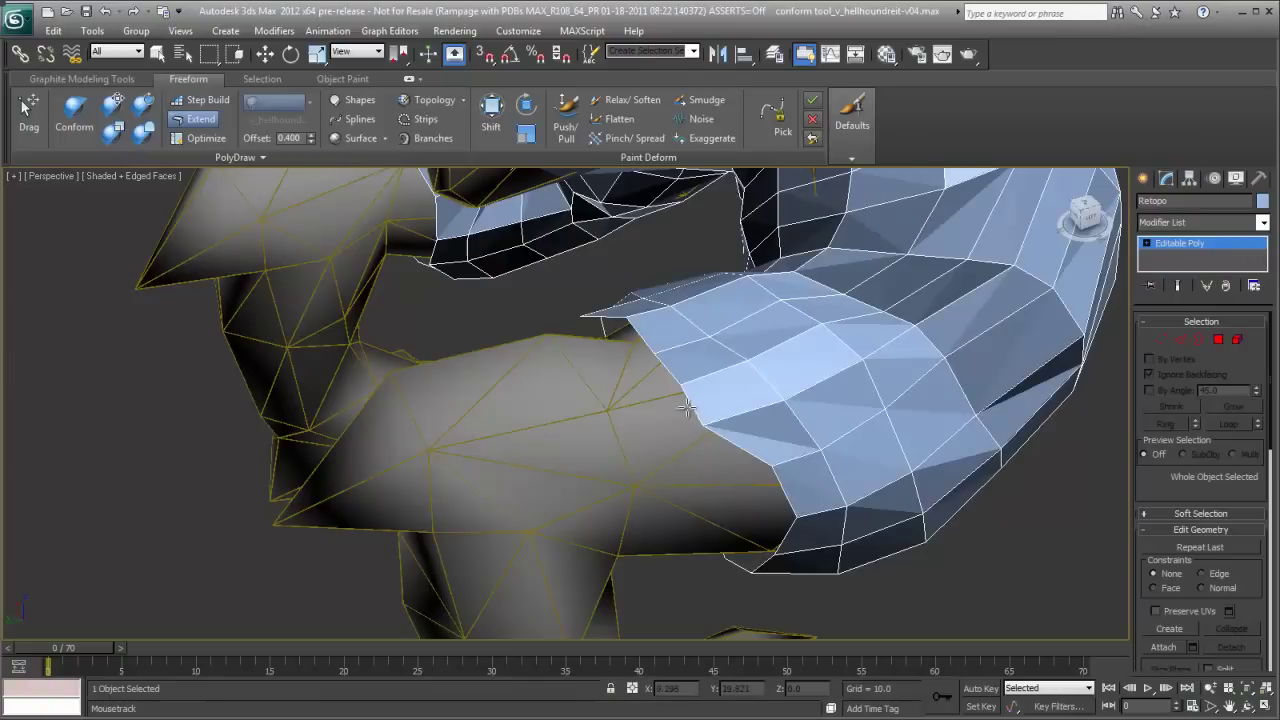
Step: Extend the rear leg's entire open border with new polygon rows along the thigh of the reference mesh
{"action": "left_click_drag", "start_coordinate": [662, 370], "coordinate": [479, 410]}
{"action": "middle_click_drag", "start_coordinate": [479, 410], "coordinate": [515, 383], "text": "alt"}
{"action": "scroll", "coordinate": [498, 334], "scroll_direction": "down", "scroll_amount": 3}
{"action": "middle_click_drag", "start_coordinate": [498, 334], "coordinate": [557, 399]}
{"action": "middle_click_drag", "start_coordinate": [500, 430], "coordinate": [682, 404], "text": "alt"}
{"action": "scroll", "coordinate": [669, 423], "scroll_direction": "up", "scroll_amount": 4}
Step: Undo the last border extension and extend the whole border again over the rear leg's knee
{"action": "left_click_drag", "start_coordinate": [674, 396], "coordinate": [643, 404]}
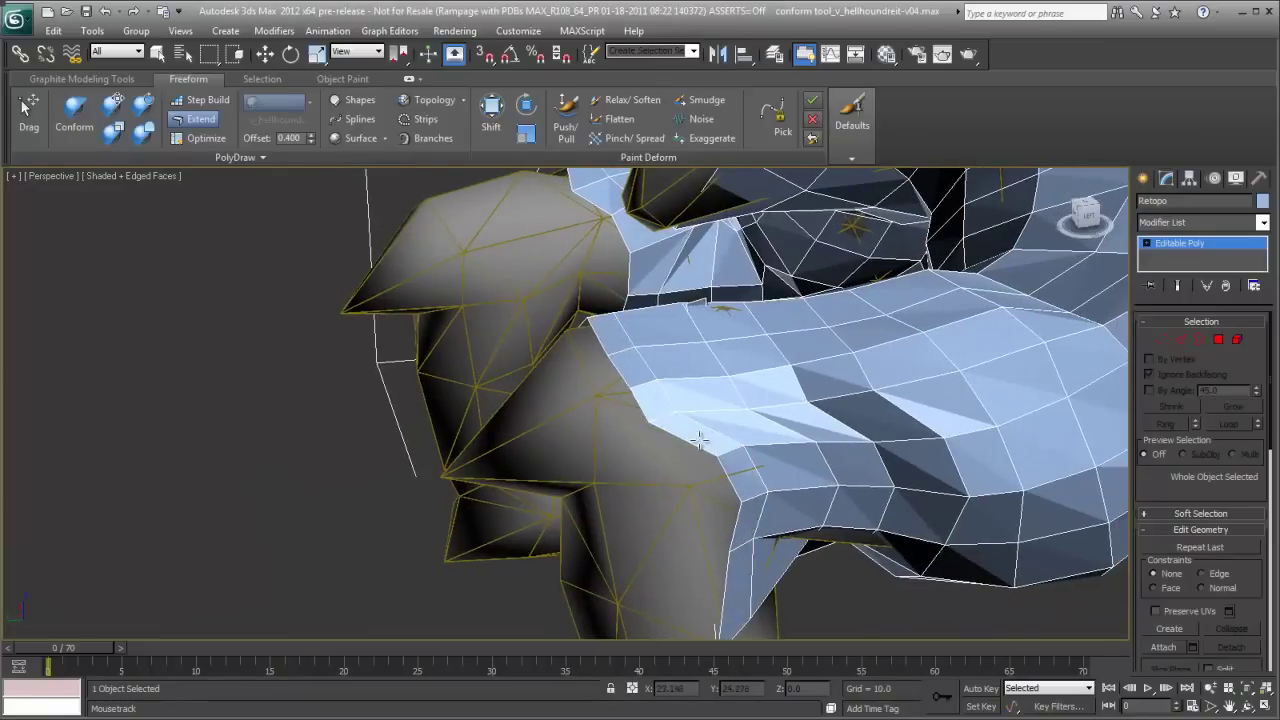
{"action": "key", "text": "ctrl+z"}
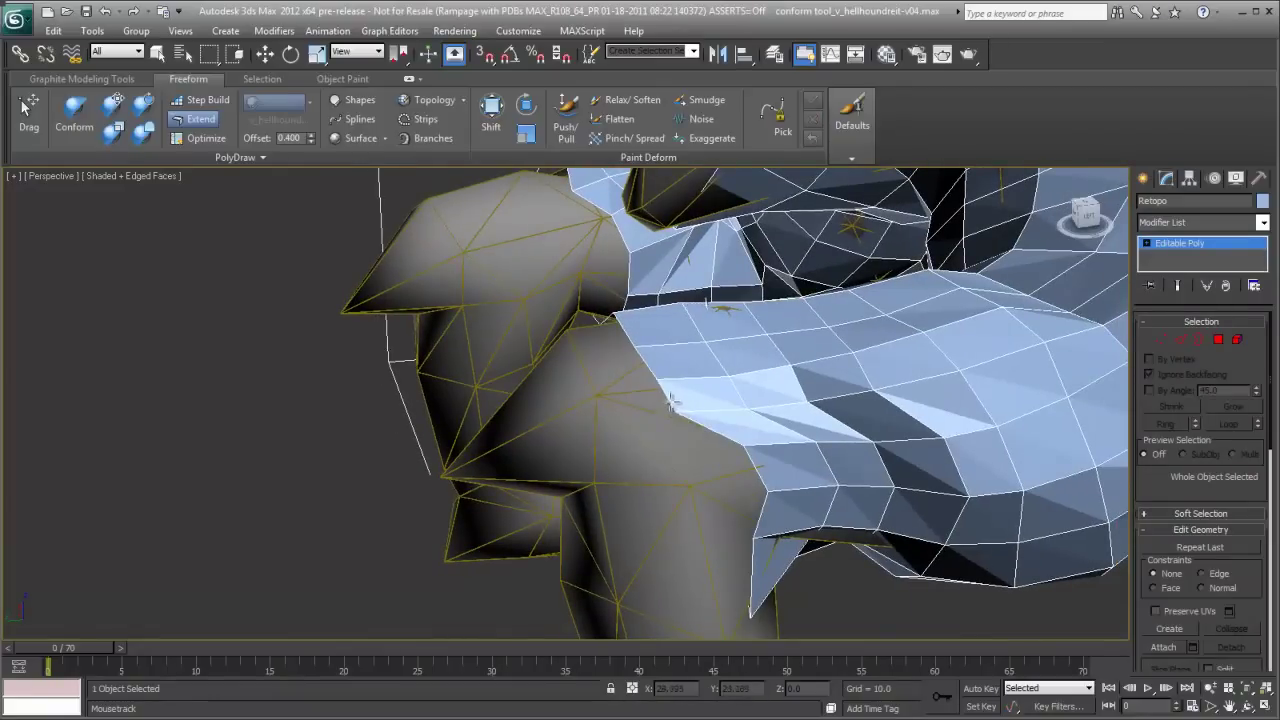
{"action": "left_click_drag", "start_coordinate": [669, 402], "coordinate": [627, 425], "text": "ctrl+shift"}
{"action": "middle_click_drag", "start_coordinate": [627, 425], "coordinate": [606, 391], "text": "alt"}
{"action": "scroll", "coordinate": [674, 409], "scroll_direction": "down", "scroll_amount": 4}
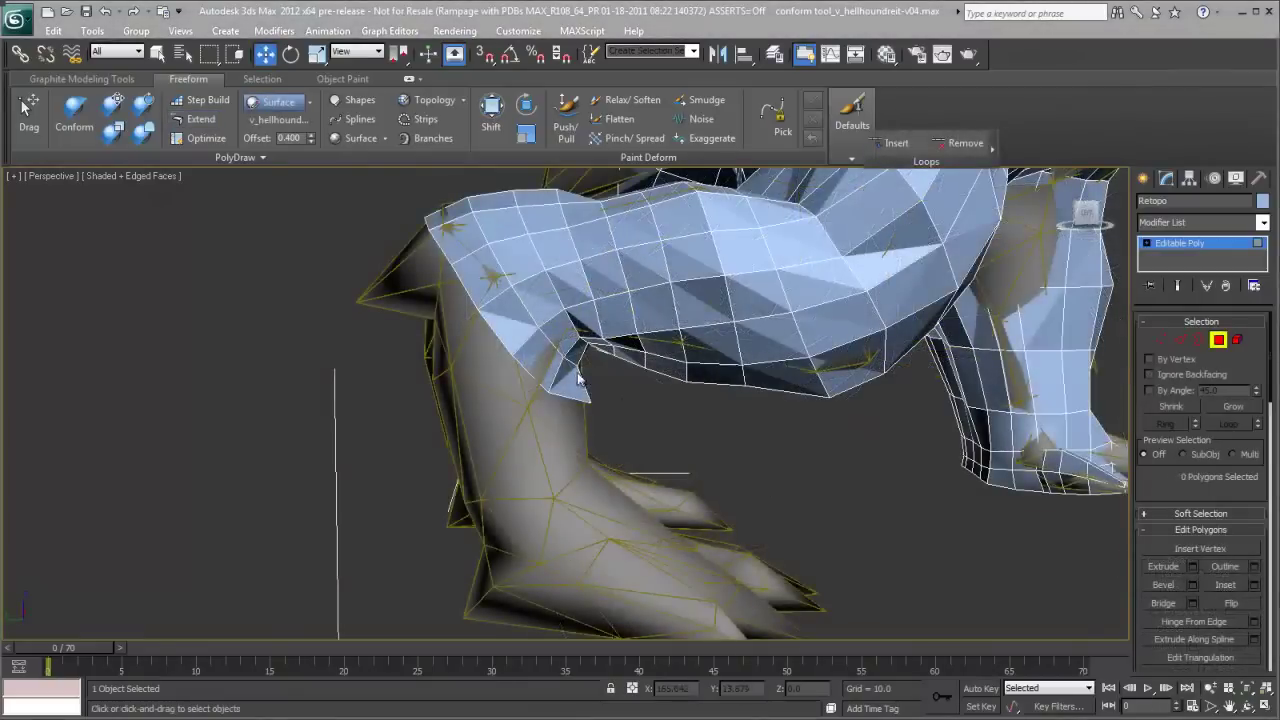
Step: Relax the newly extended polygons around the rear knee with the Relax Conform brush at full strength 117 and falloff 275
{"action": "middle_click_drag", "start_coordinate": [582, 380], "coordinate": [517, 335], "text": "alt"}
{"action": "scroll", "coordinate": [546, 398], "scroll_direction": "up", "scroll_amount": 3}
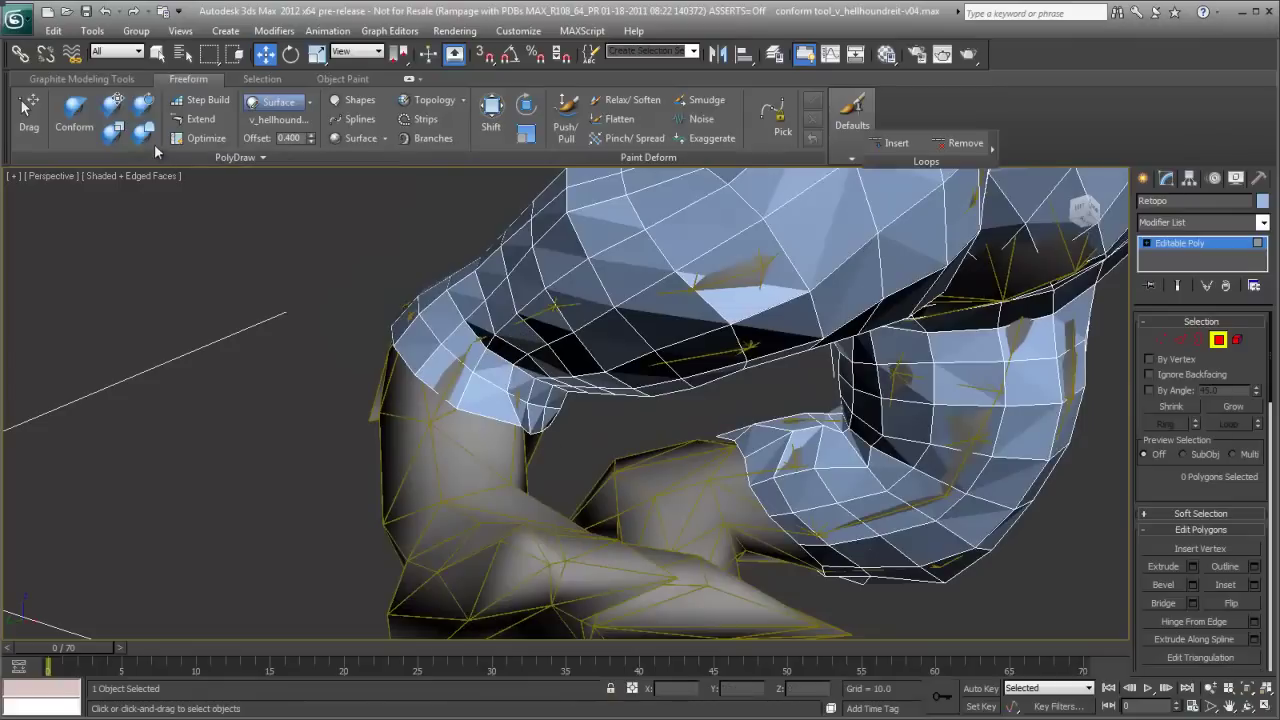
{"action": "left_click", "coordinate": [142, 131]}
{"action": "left_click_drag", "start_coordinate": [526, 377], "coordinate": [551, 432]}
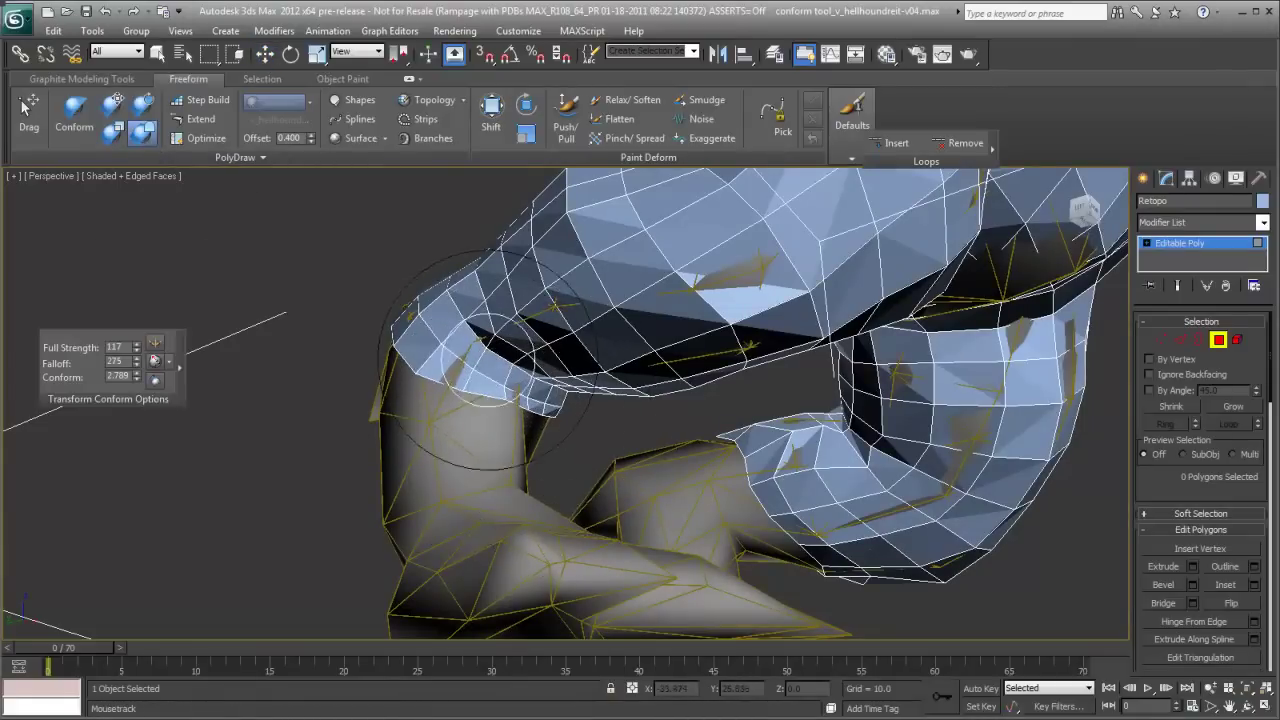
{"action": "middle_click_drag", "start_coordinate": [450, 284], "coordinate": [497, 420], "text": "alt"}
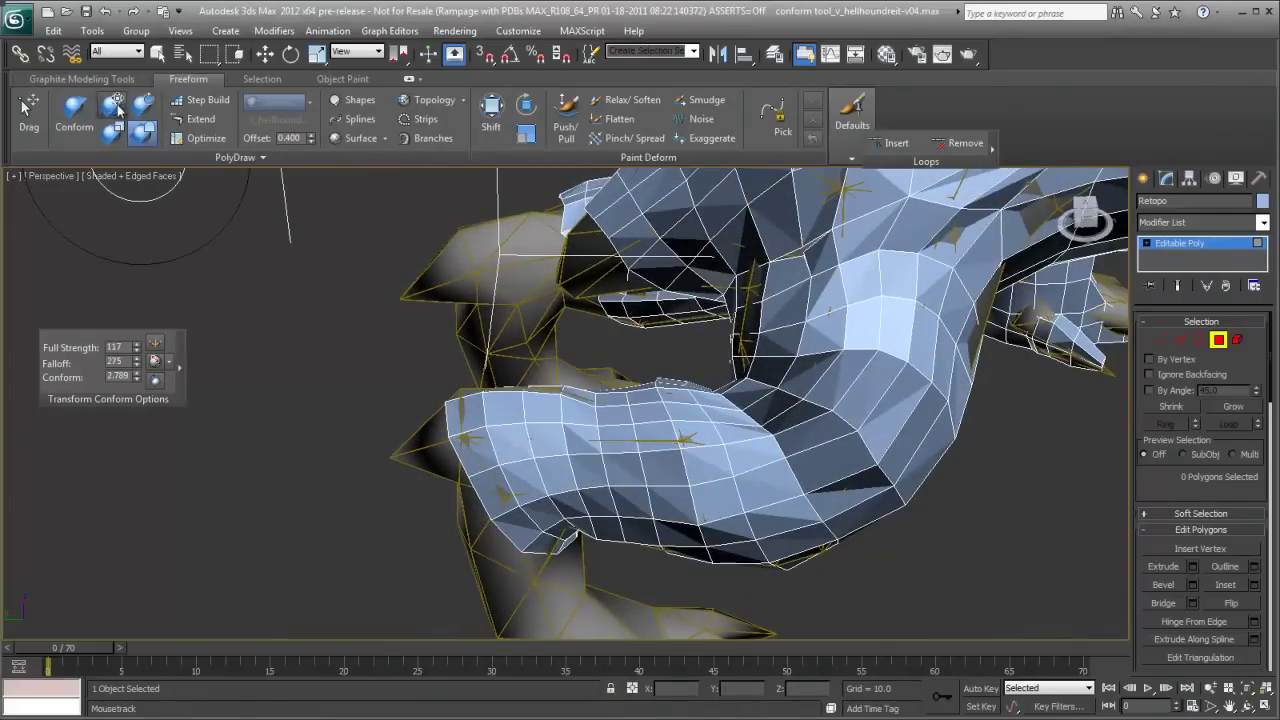
Step: Pull the rear leg's border polygons outward over the pointed knee with the Move Conform brush
{"action": "left_click_drag", "start_coordinate": [446, 443], "coordinate": [426, 453]}
{"action": "mouse_move", "coordinate": [426, 453]}
{"action": "middle_mouse_down", "text": "alt"}
{"action": "mouse_move", "coordinate": [500, 543]}
{"action": "mouse_move", "coordinate": [547, 401]}
{"action": "mouse_move", "coordinate": [514, 400]}
{"action": "middle_mouse_up", "text": "alt"}
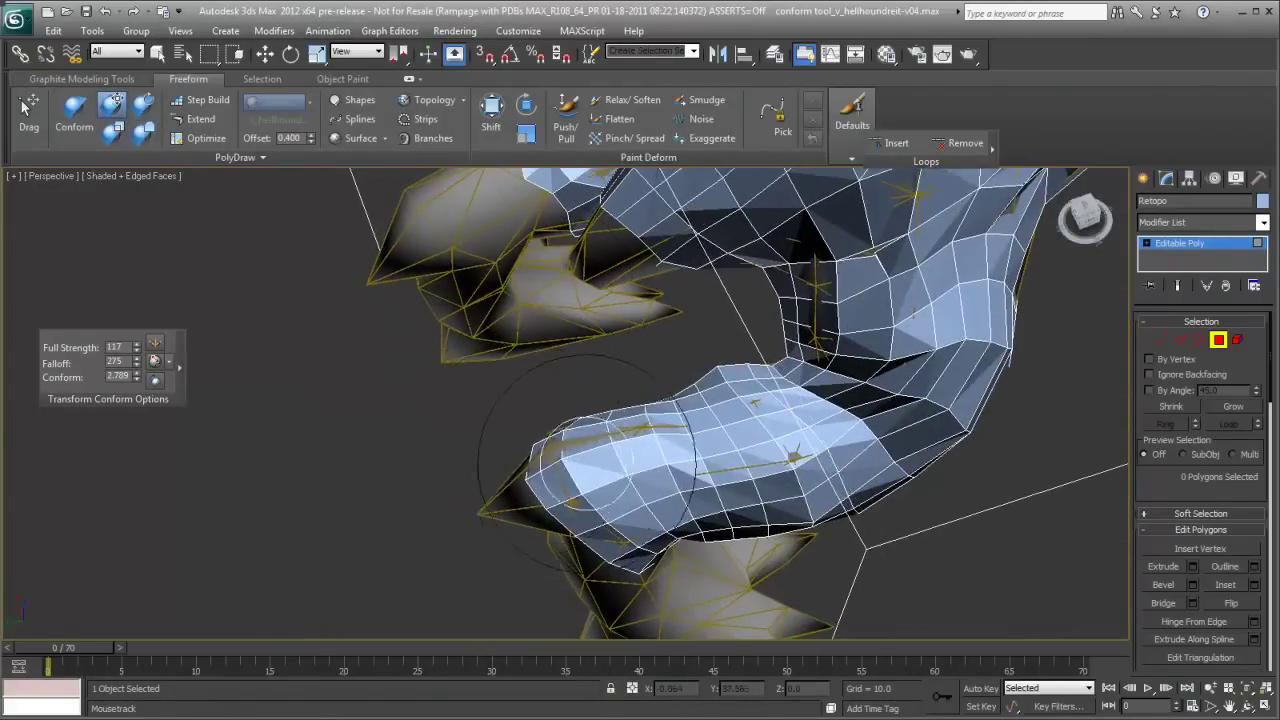
{"action": "mouse_move", "coordinate": [514, 457]}
{"action": "middle_mouse_down", "text": "alt"}
{"action": "mouse_move", "coordinate": [634, 373]}
{"action": "mouse_move", "coordinate": [511, 243]}
{"action": "mouse_move", "coordinate": [190, 135]}
{"action": "mouse_move", "coordinate": [829, 414]}
{"action": "mouse_move", "coordinate": [690, 345]}
{"action": "middle_mouse_up", "text": "alt"}
{"action": "mouse_move", "coordinate": [690, 345]}
{"action": "left_mouse_down"}
{"action": "mouse_move", "coordinate": [743, 302]}
{"action": "mouse_move", "coordinate": [758, 316]}
{"action": "left_mouse_up"}
{"action": "mouse_move", "coordinate": [758, 316]}
{"action": "middle_mouse_down", "text": "alt"}
{"action": "mouse_move", "coordinate": [790, 390]}
{"action": "mouse_move", "coordinate": [680, 460]}
{"action": "mouse_move", "coordinate": [705, 300]}
{"action": "mouse_move", "coordinate": [760, 285]}
{"action": "mouse_move", "coordinate": [663, 300]}
{"action": "mouse_move", "coordinate": [703, 396]}
{"action": "middle_mouse_up", "text": "alt"}
Step: Rotate the rear leg's border polygons around the knee with the Rotate Conform brush enlarged to full strength 207 and falloff 365
{"action": "left_click", "coordinate": [145, 108]}
{"action": "left_click_drag", "start_coordinate": [515, 372], "coordinate": [515, 350], "text": "ctrl+shift"}
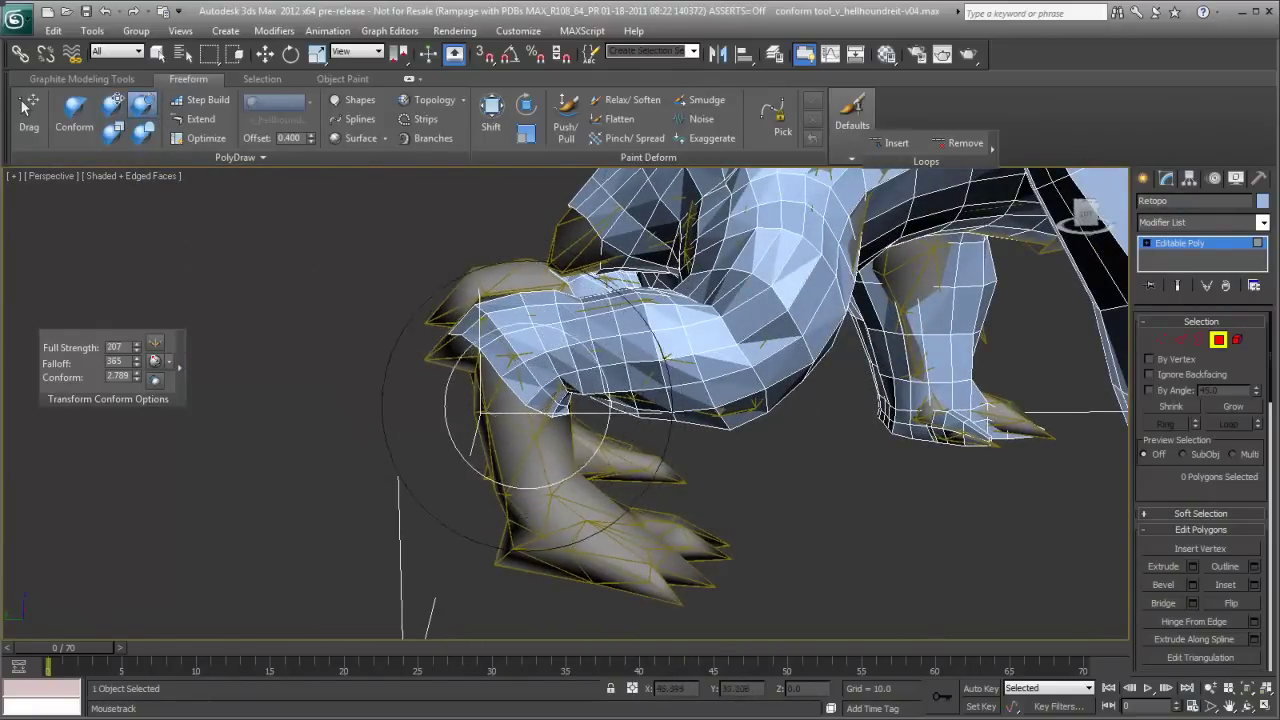
{"action": "middle_click_drag", "start_coordinate": [520, 394], "coordinate": [469, 369], "text": "alt"}
{"action": "left_click_drag", "start_coordinate": [448, 356], "coordinate": [453, 372]}
{"action": "right_click", "coordinate": [466, 355]}
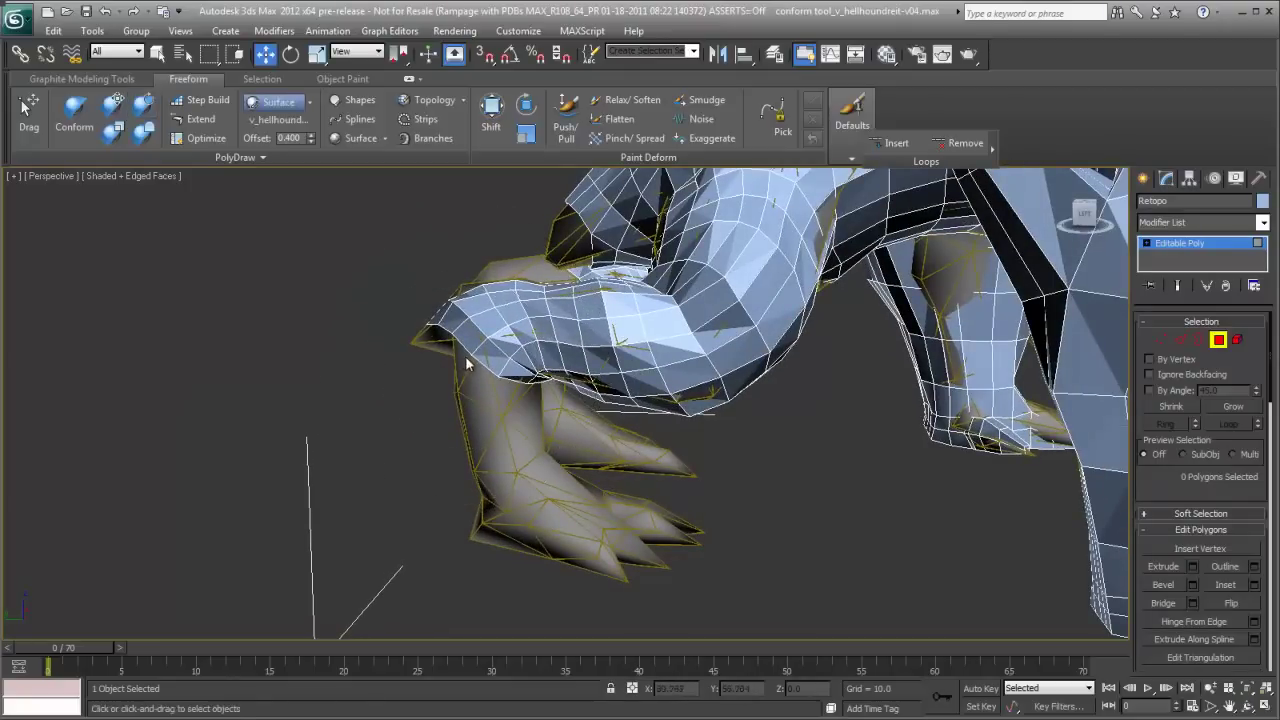
Step: Shift the knee polygons with Move Conform, reducing the brush to full strength 111 and falloff 269, and activate Relax Conform
{"action": "left_click", "coordinate": [123, 116]}
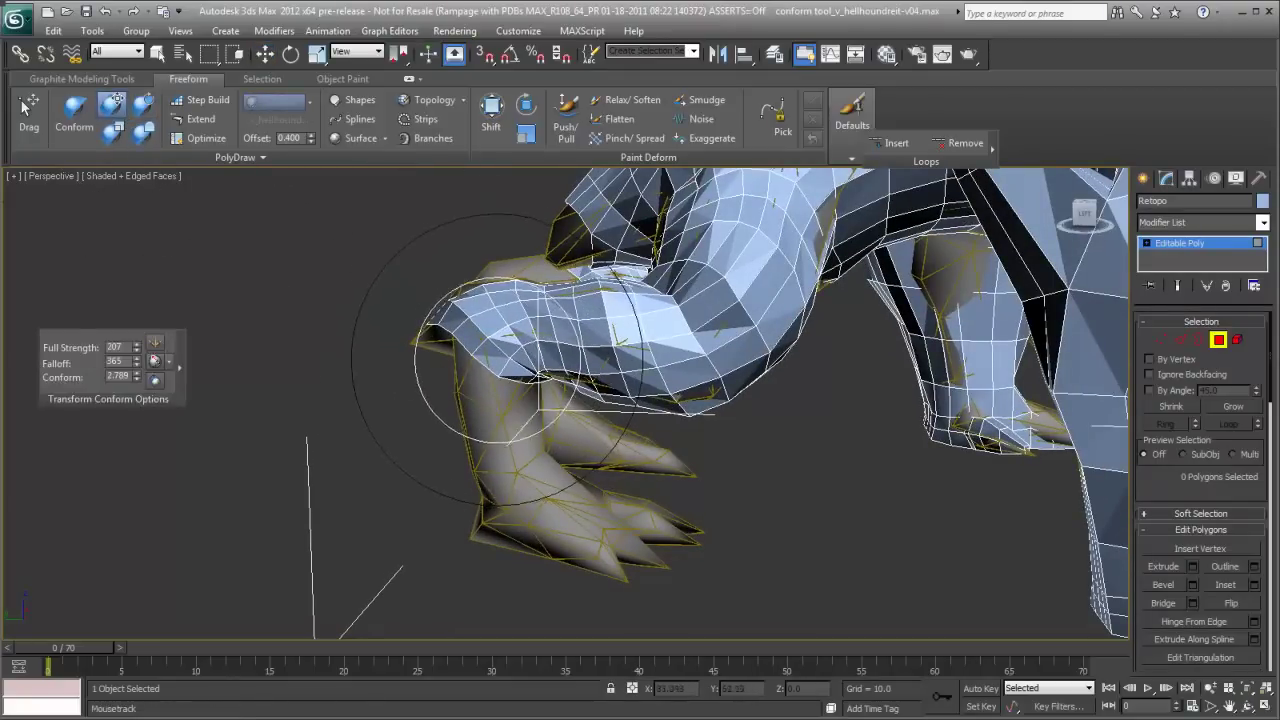
{"action": "left_click_drag", "start_coordinate": [463, 353], "coordinate": [467, 347]}
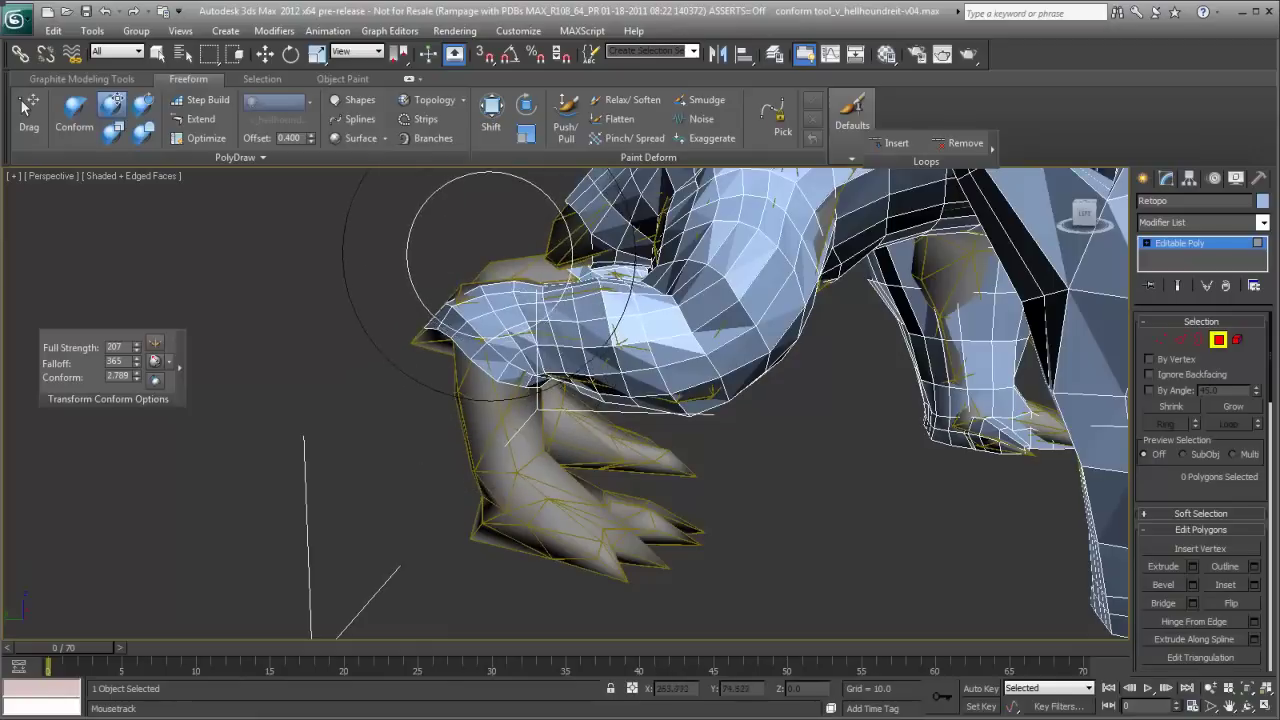
{"action": "mouse_move", "coordinate": [485, 273]}
{"action": "left_mouse_down", "text": "shift"}
{"action": "mouse_move", "coordinate": [455, 281]}
{"action": "mouse_move", "coordinate": [452, 303]}
{"action": "mouse_move", "coordinate": [400, 310]}
{"action": "mouse_move", "coordinate": [414, 322]}
{"action": "mouse_move", "coordinate": [450, 290]}
{"action": "mouse_move", "coordinate": [463, 304]}
{"action": "mouse_move", "coordinate": [475, 295]}
{"action": "mouse_move", "coordinate": [477, 318]}
{"action": "left_mouse_up", "text": "shift"}
{"action": "left_click_drag", "start_coordinate": [499, 362], "coordinate": [494, 379]}
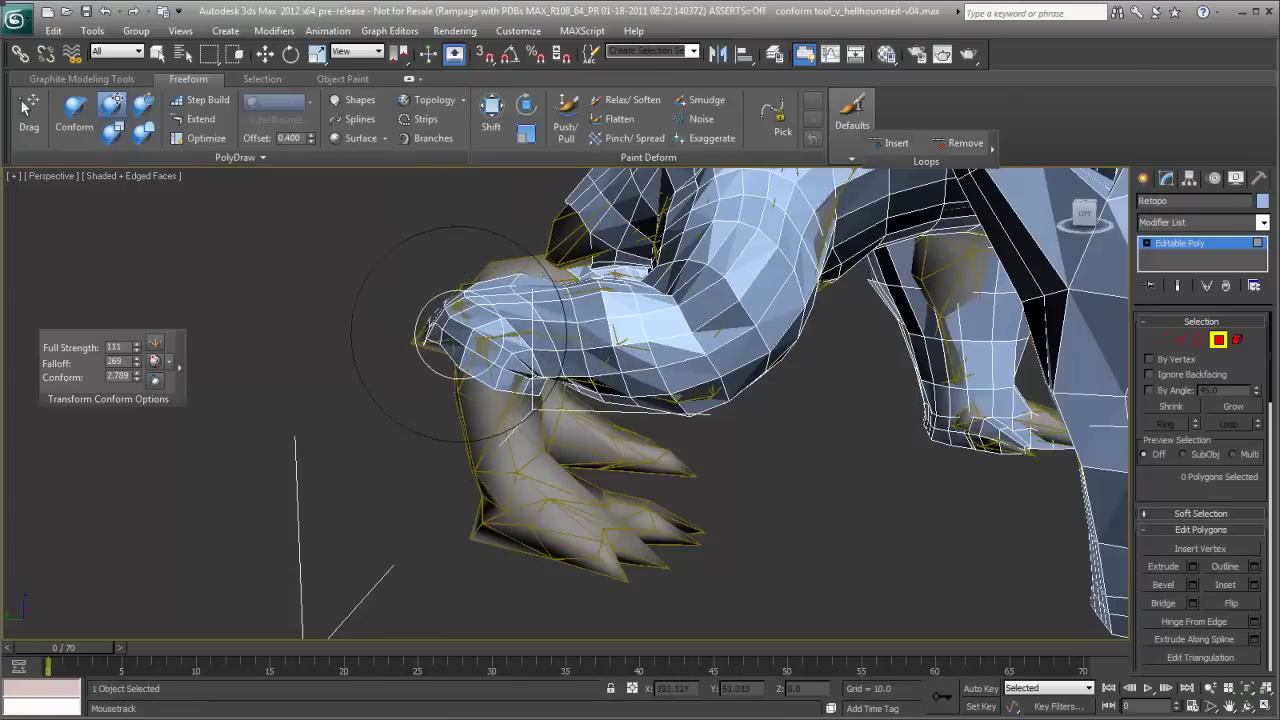
{"action": "left_click", "coordinate": [143, 133]}
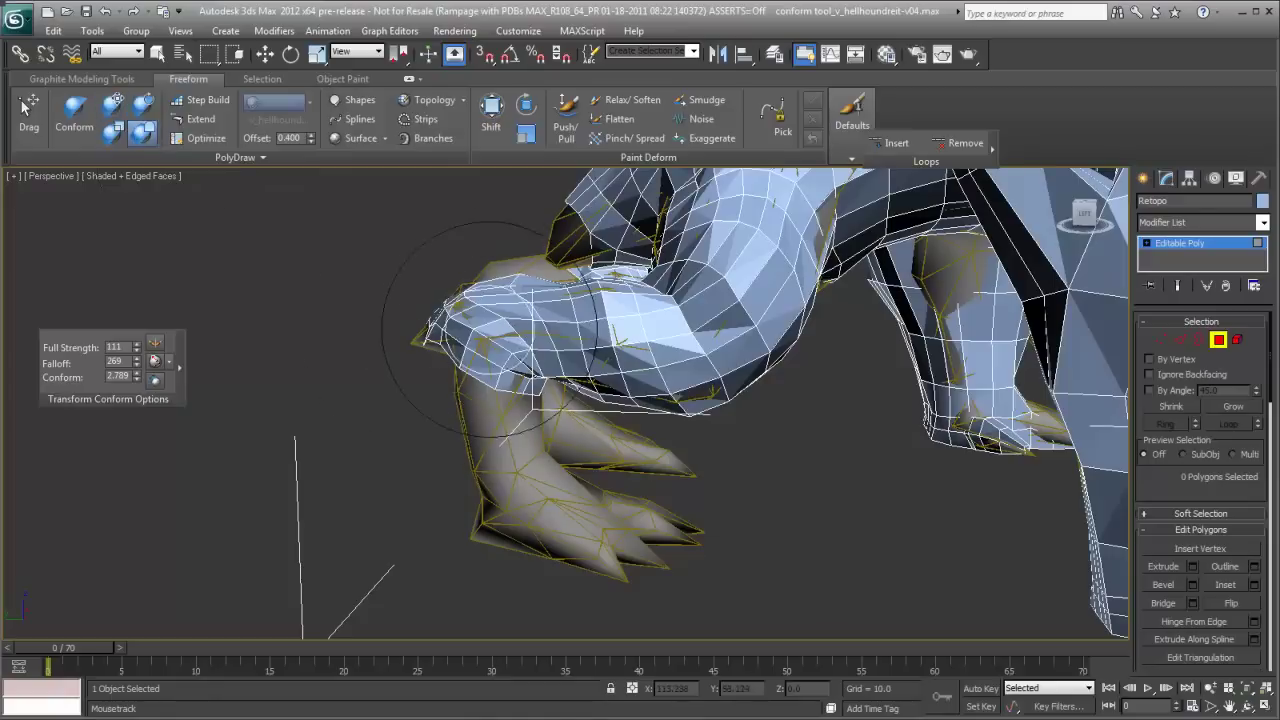
{"action": "middle_click_drag", "start_coordinate": [465, 330], "coordinate": [343, 200], "text": "alt"}
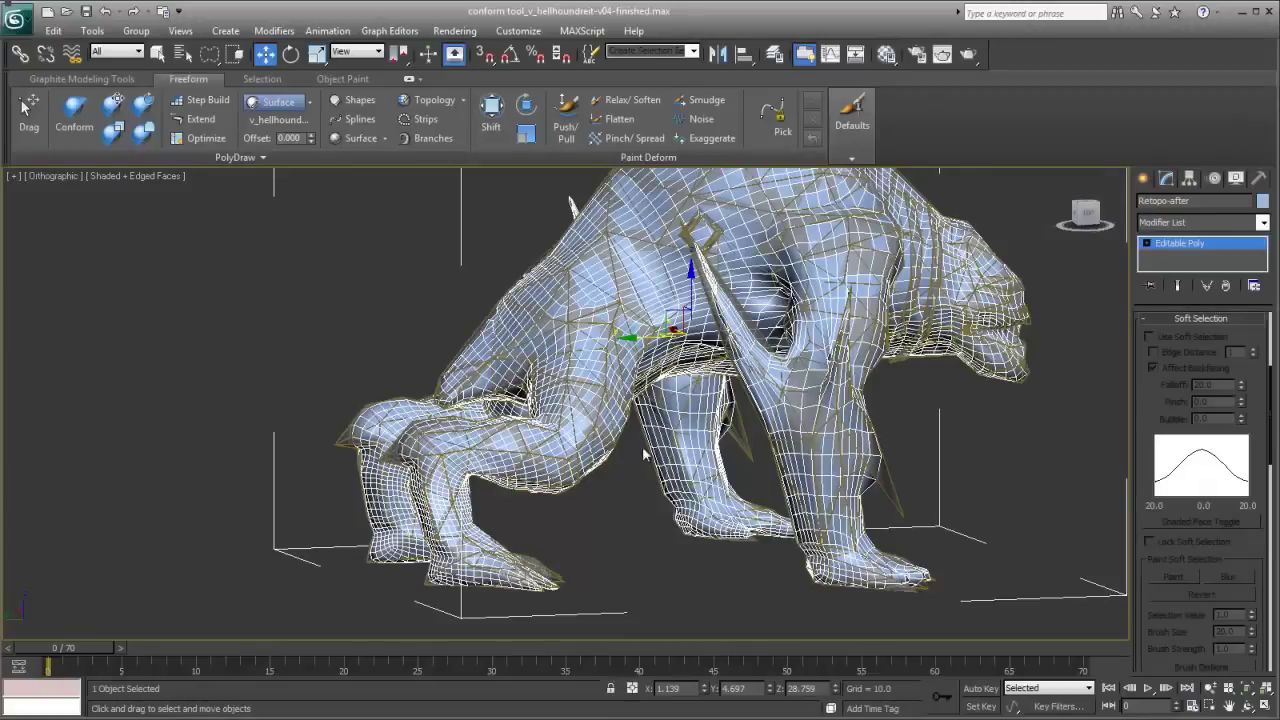
Step: Move the Retopo-after mesh in the finished scene along Y to 83.933, placing it beside the reference hellhound for comparison
{"action": "middle_click_drag", "start_coordinate": [643, 449], "coordinate": [662, 418], "text": "alt"}
{"action": "left_click_drag", "start_coordinate": [624, 336], "coordinate": [93, 344]}
{"action": "scroll", "coordinate": [93, 344], "scroll_direction": "down", "scroll_amount": 3}
{"action": "middle_click_drag", "start_coordinate": [93, 344], "coordinate": [210, 346]}
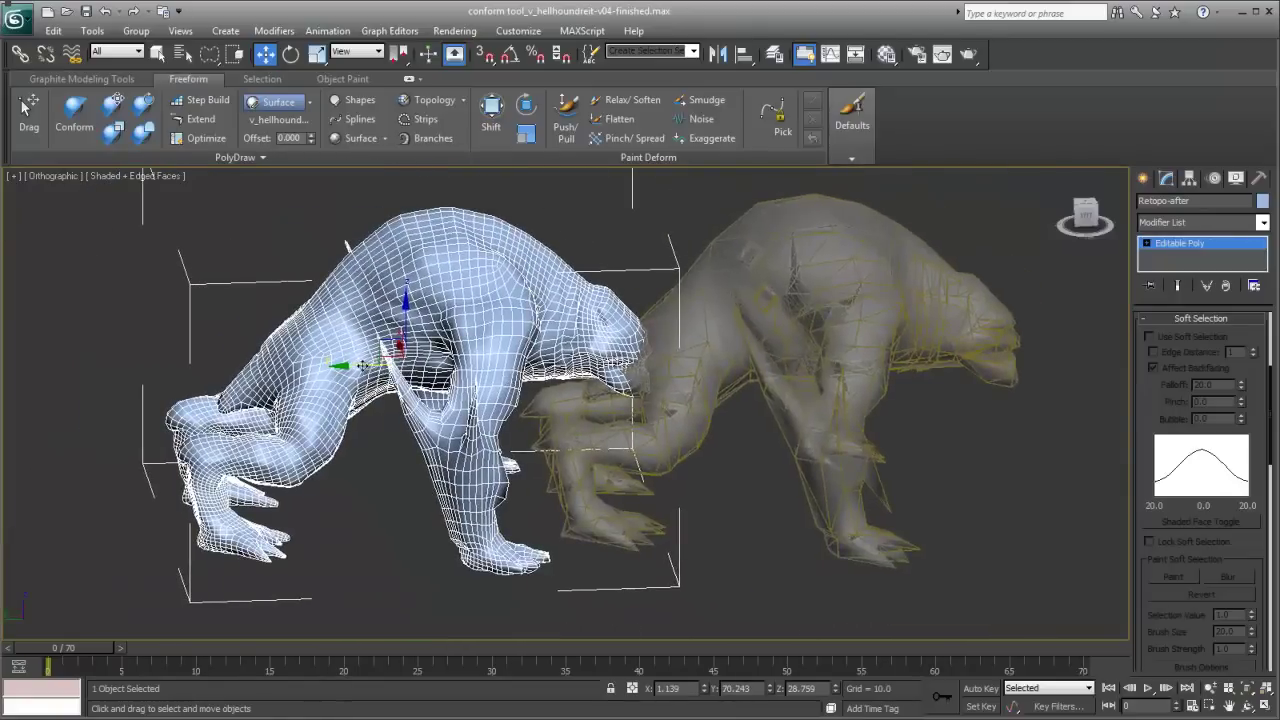
{"action": "left_click_drag", "start_coordinate": [362, 366], "coordinate": [322, 366]}
{"action": "middle_click_drag", "start_coordinate": [600, 436], "coordinate": [503, 444], "text": "alt"}
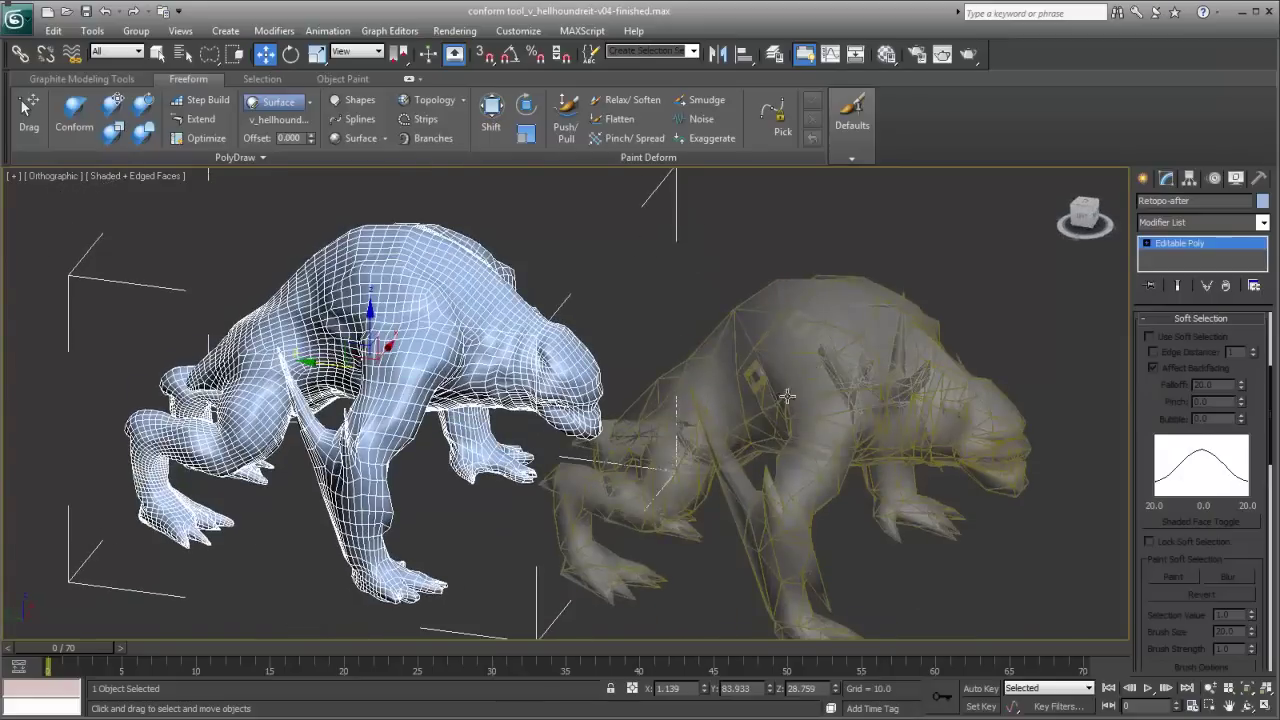
{"action": "middle_click_drag", "start_coordinate": [747, 406], "coordinate": [767, 398], "text": "alt"}
{"action": "middle_click_drag", "start_coordinate": [368, 332], "coordinate": [463, 345]}
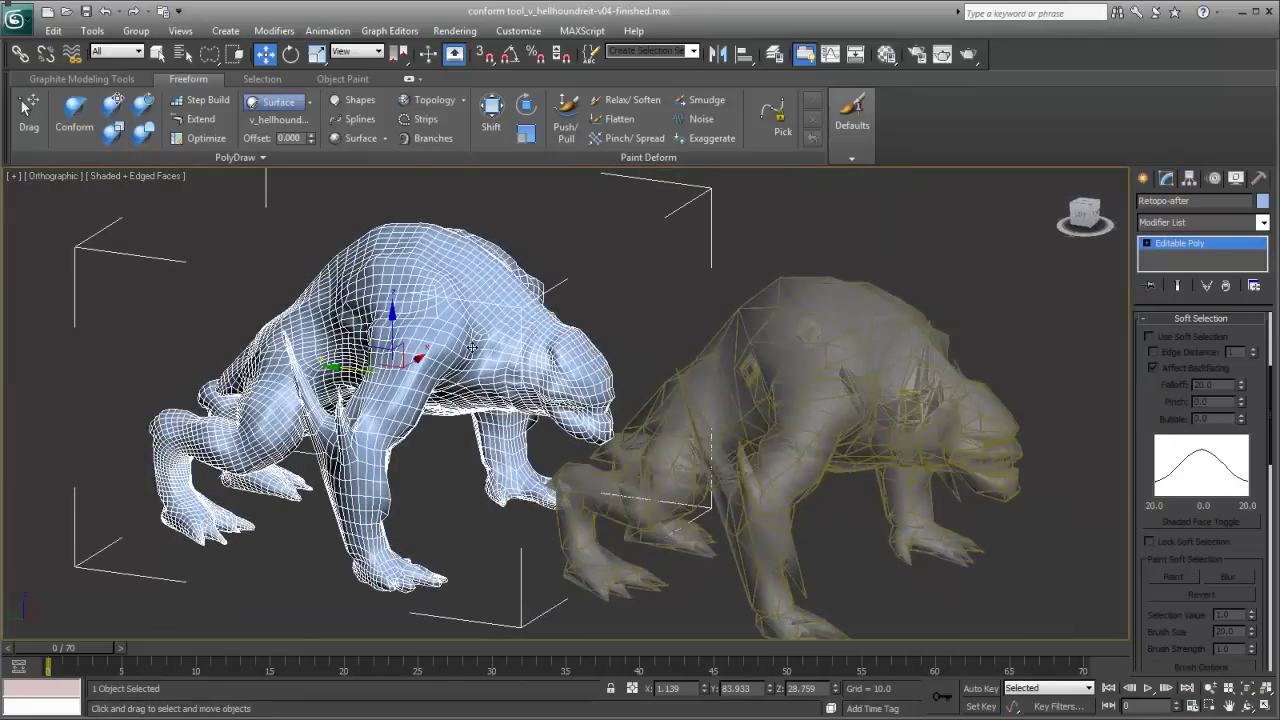
{"action": "middle_click_drag", "start_coordinate": [472, 347], "coordinate": [455, 350], "text": "alt"}
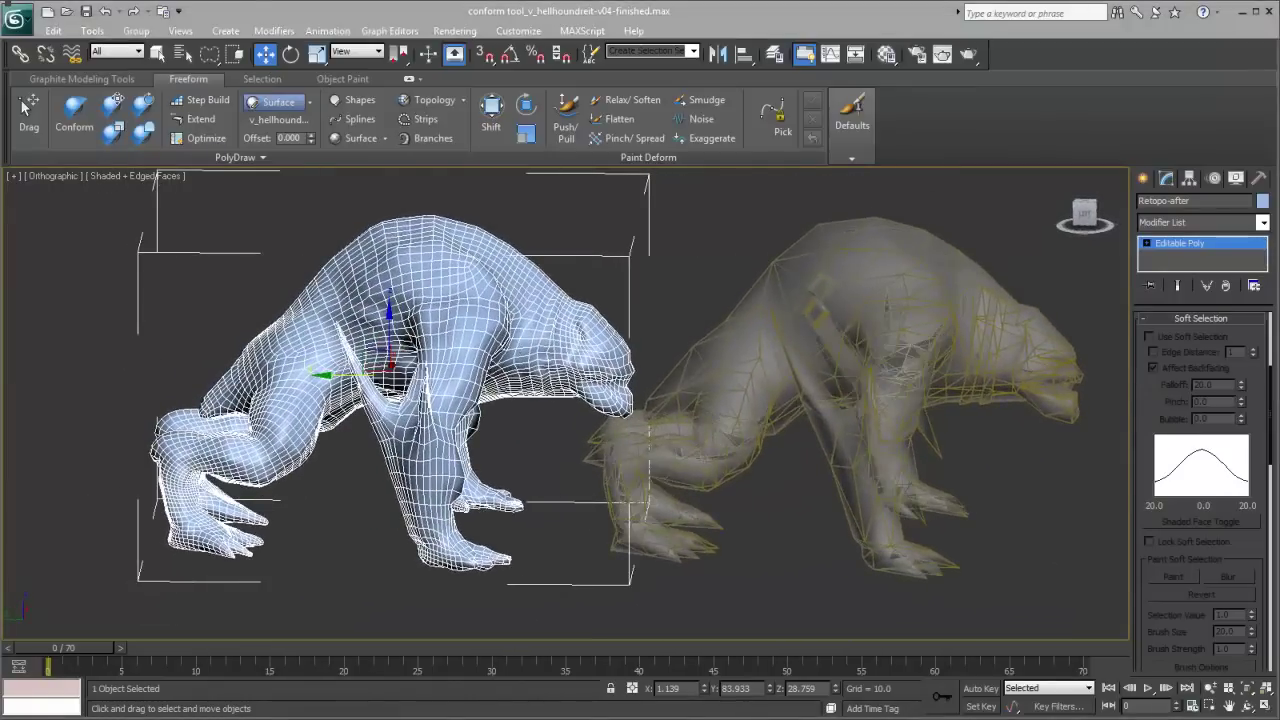